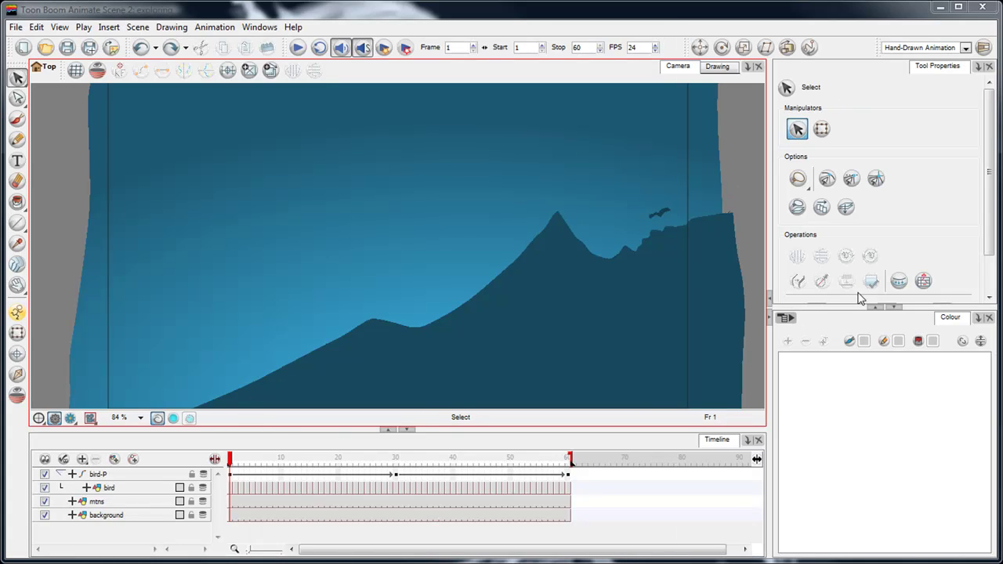
- Delete all four layers, including bird-P, and confirm, leaving an empty timeline
double_click(123, 481)
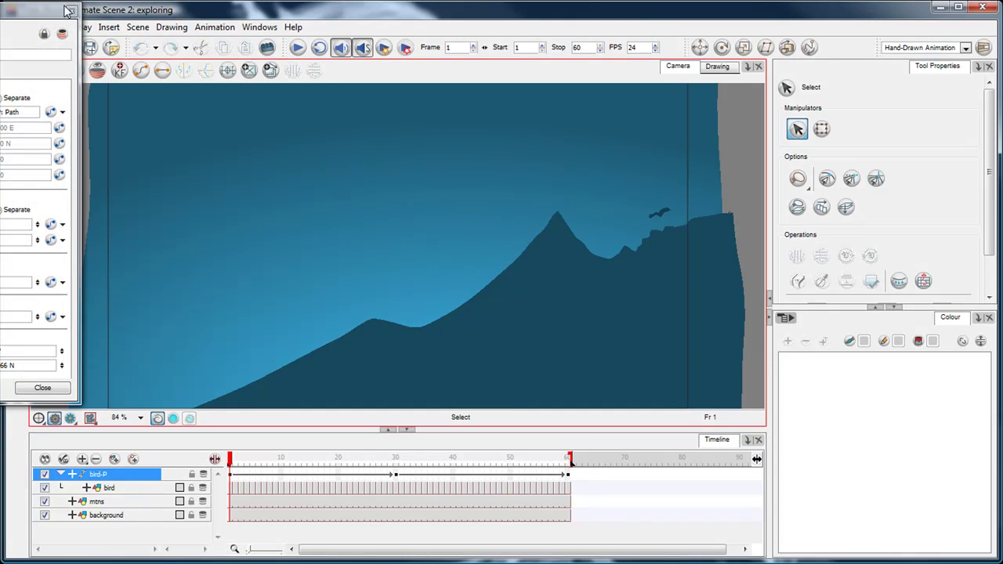
left_click(68, 11)
left_click(139, 515, "shift")
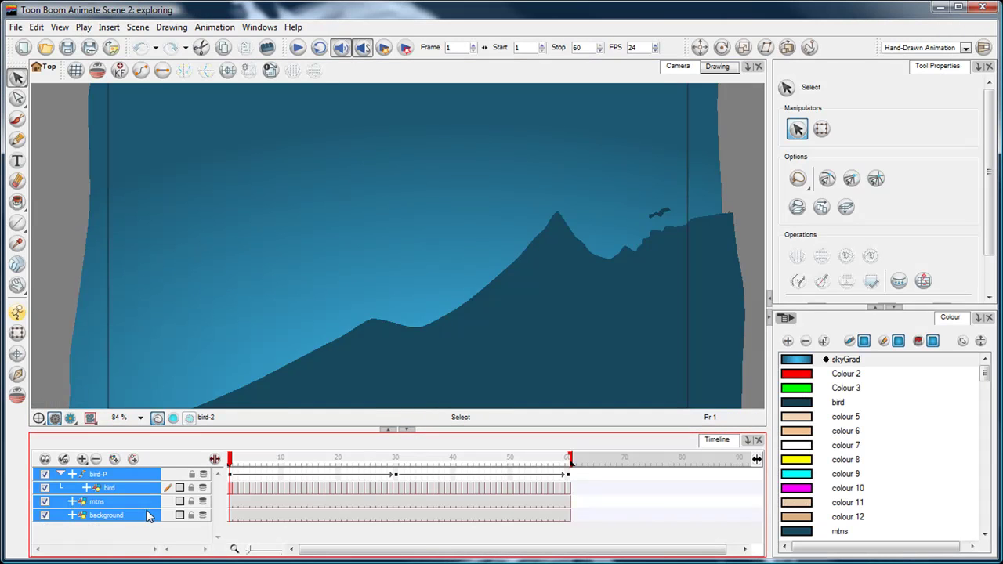
left_click(95, 460)
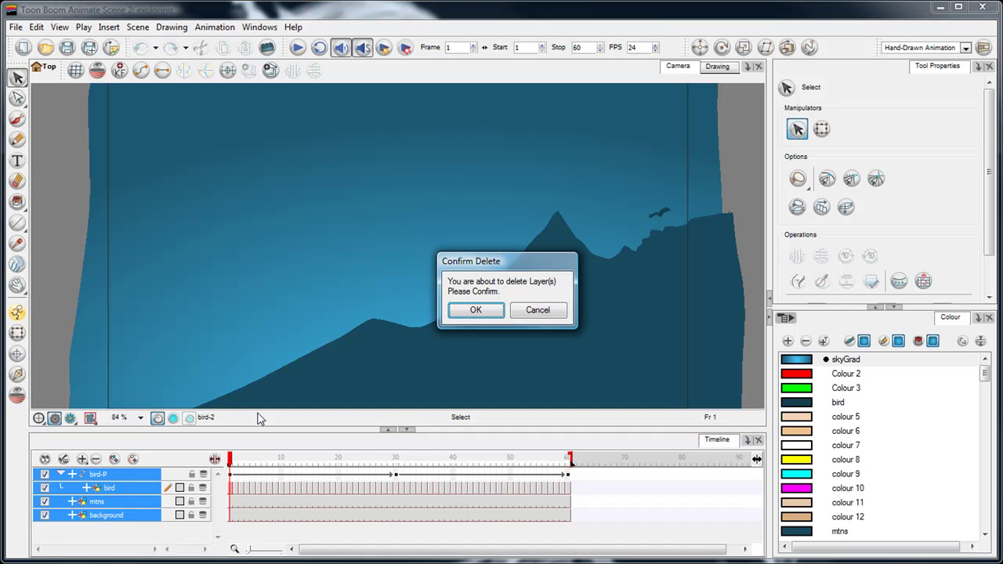
left_click(472, 309)
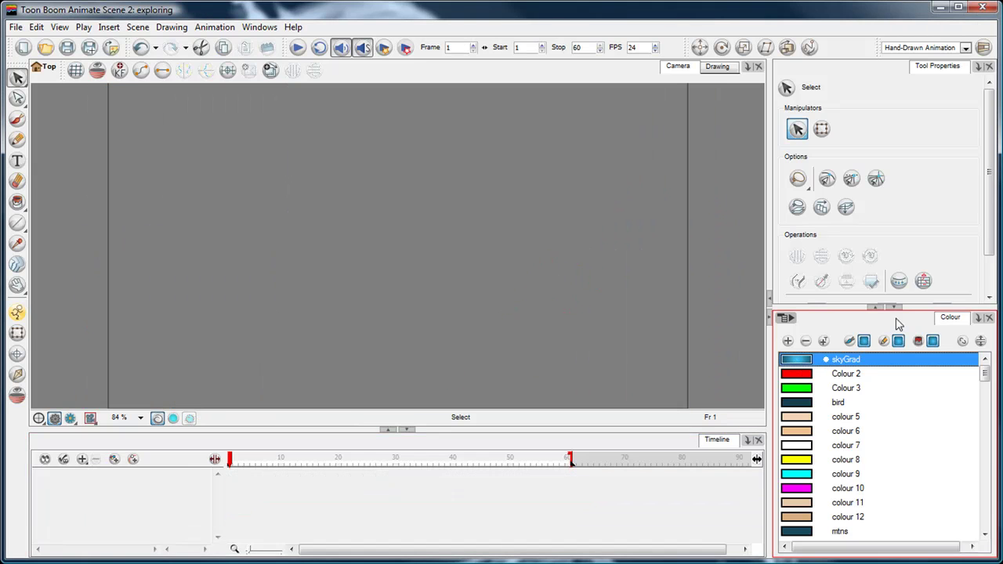
- Select the skyGrad colour and reveal the palette list showing the exploring palette
left_click(940, 359)
mouse_move(986, 377)
left_mouse_down()
mouse_move(988, 533)
mouse_move(988, 377)
left_mouse_up()
- Show the palette list and select the exploring palette
left_click(980, 342)
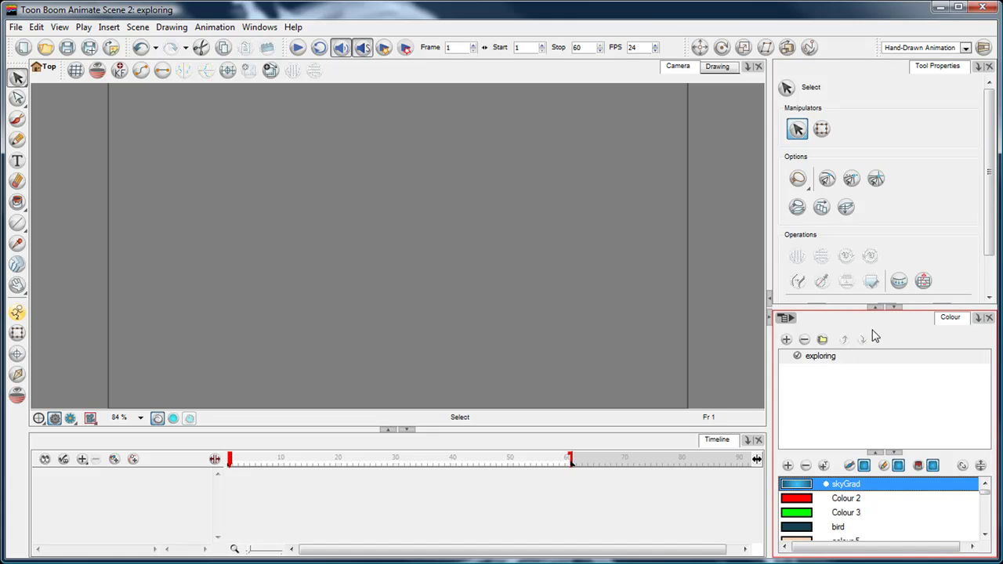
left_click(817, 361)
left_click(821, 359)
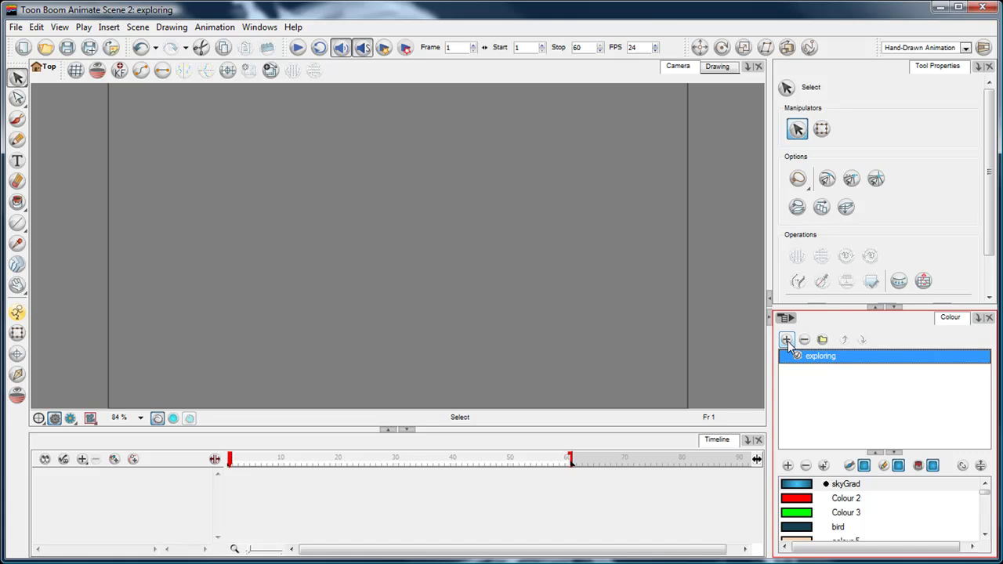
- Create a palette named New and select its black Default colour
left_click(786, 340)
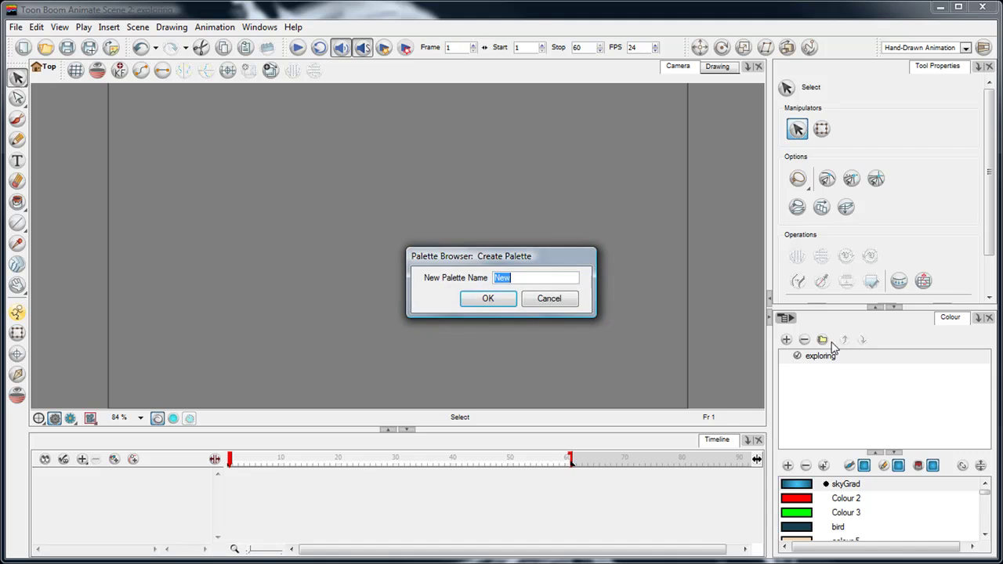
left_click(494, 299)
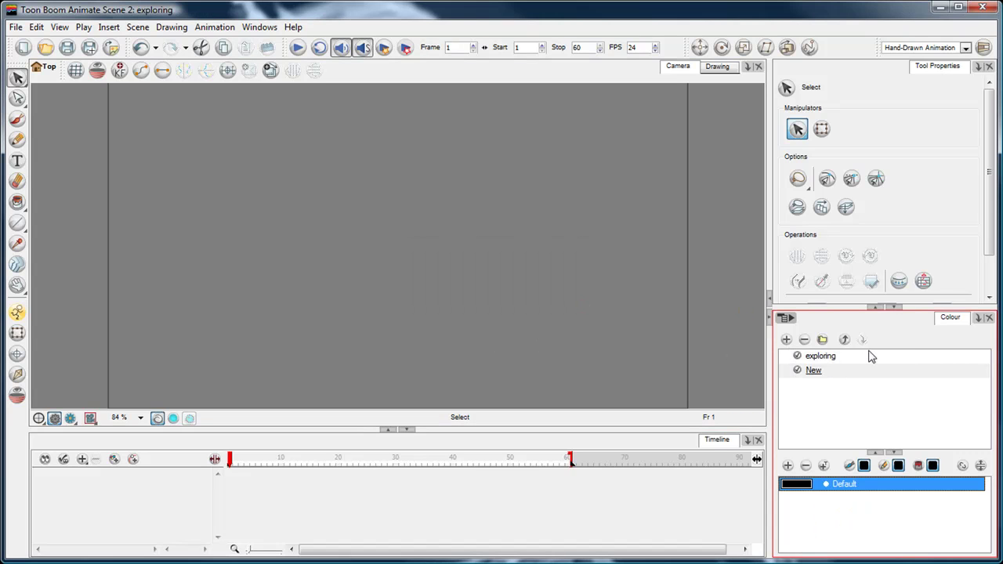
left_click(825, 375)
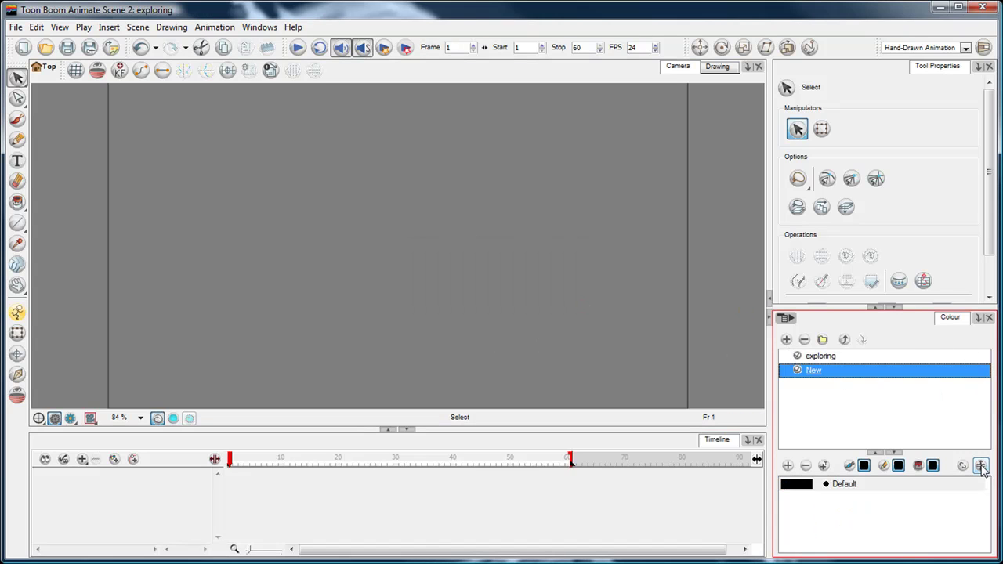
left_click(981, 466)
left_click(806, 363)
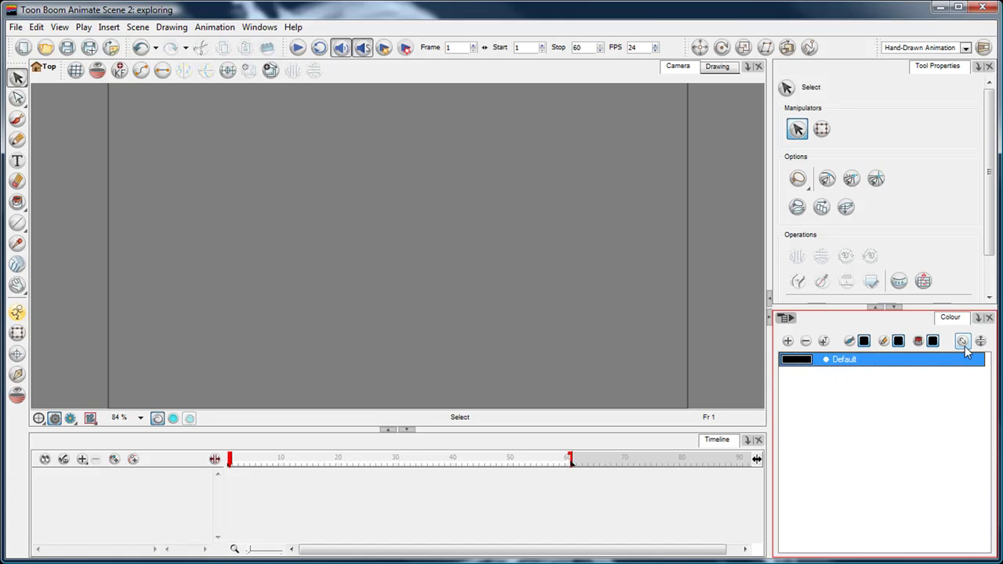
- Add three colours to New: teal New 0, blue New 1 and dark red New 2
left_click(787, 340)
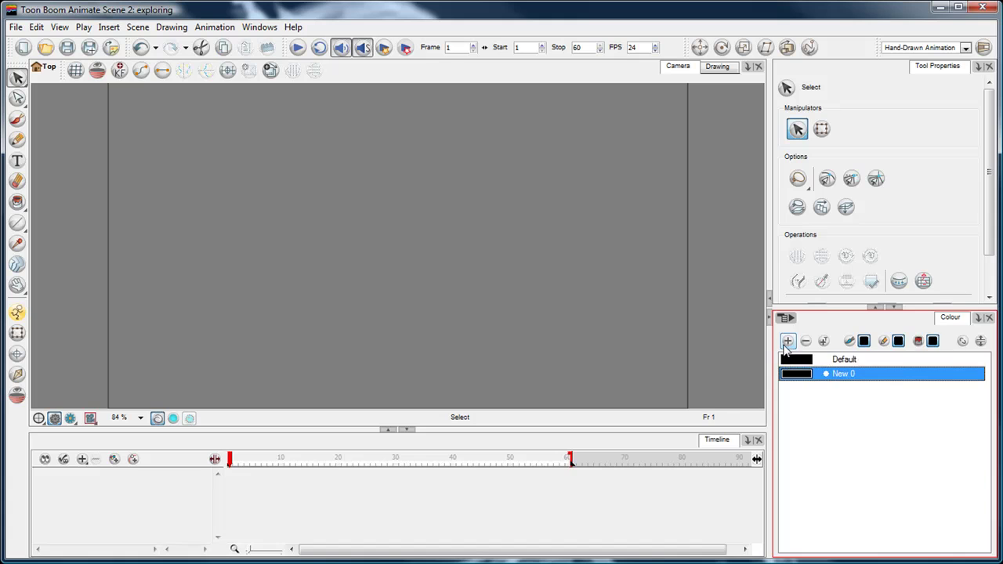
left_click(788, 341)
left_click(788, 341)
left_click(799, 376)
double_click(800, 376)
left_click(514, 289)
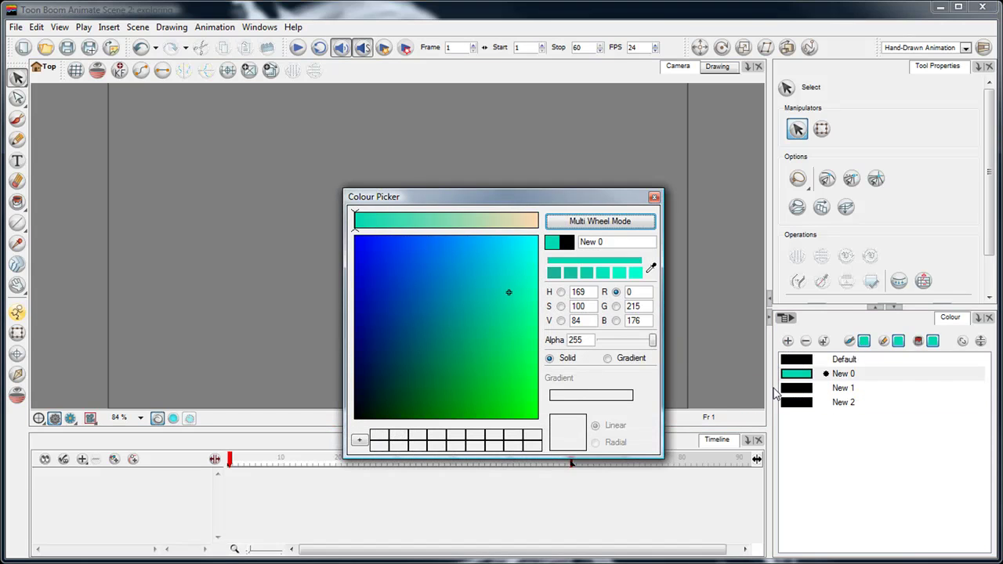
left_click(801, 390)
left_click(457, 283)
left_click(800, 402)
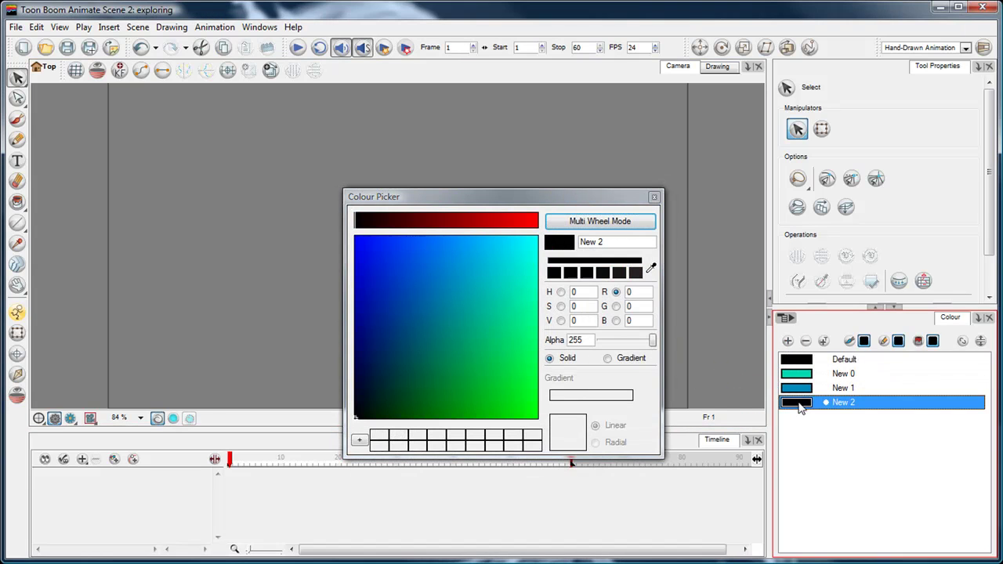
left_click(478, 220)
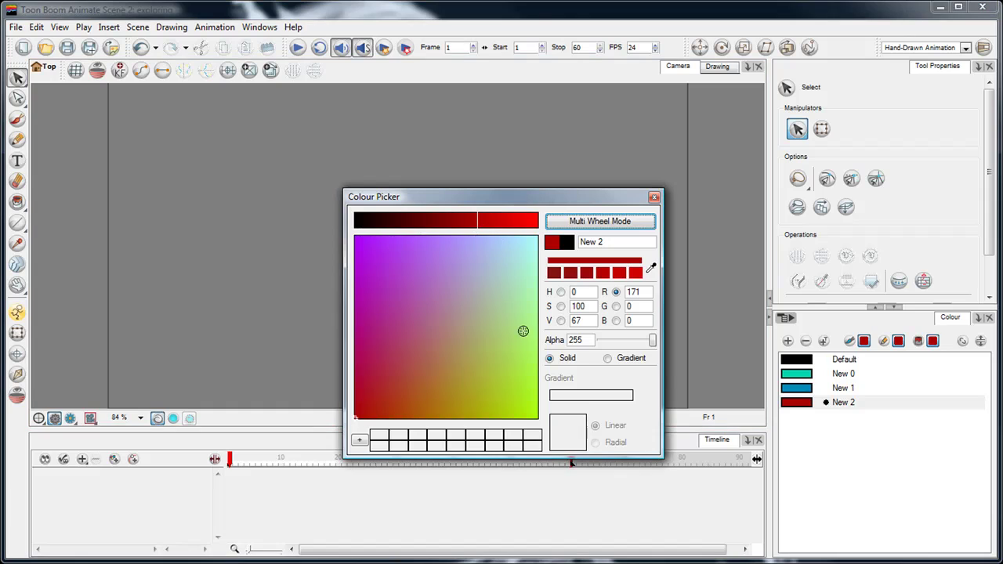
left_click(654, 197)
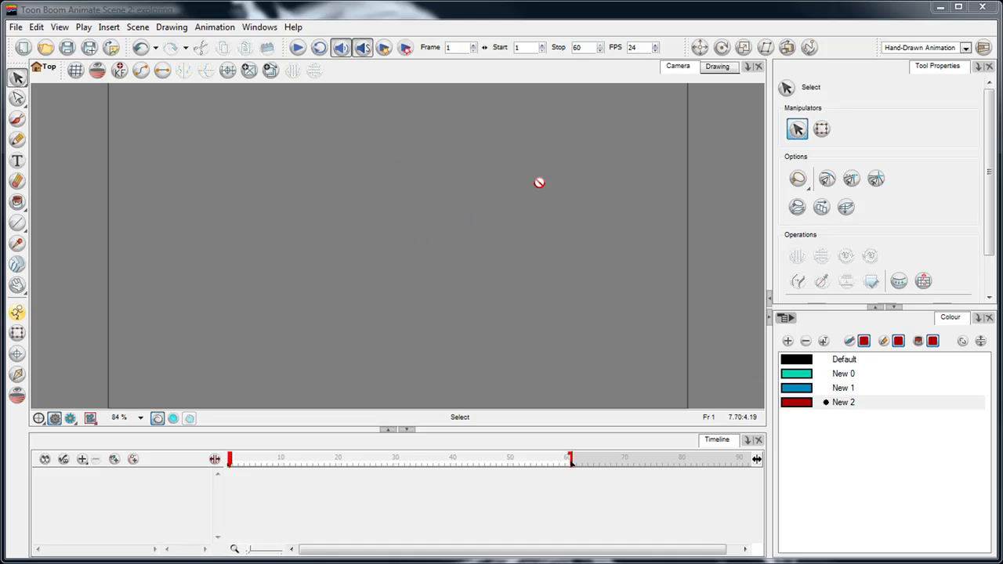
- Darken New 0 by lowering its value, then review the red New 2 colour
double_click(805, 378)
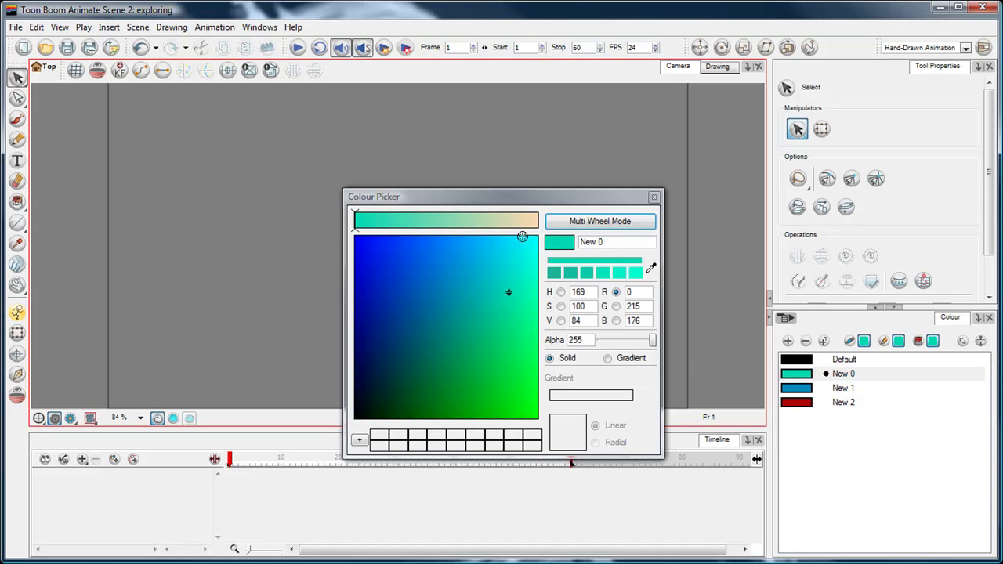
left_click(562, 320)
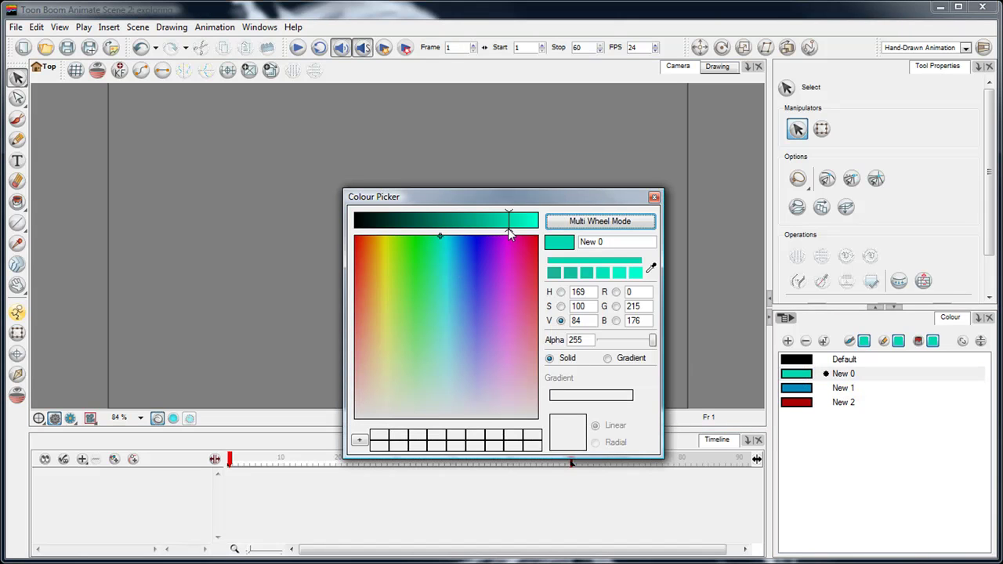
left_click_drag(502, 233, 473, 233)
left_click(654, 196)
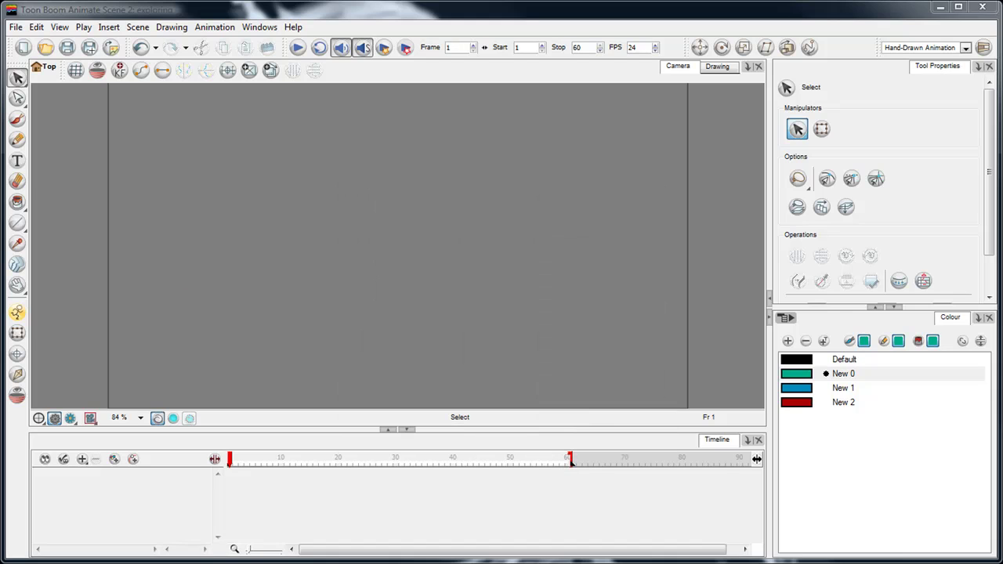
left_click(801, 402)
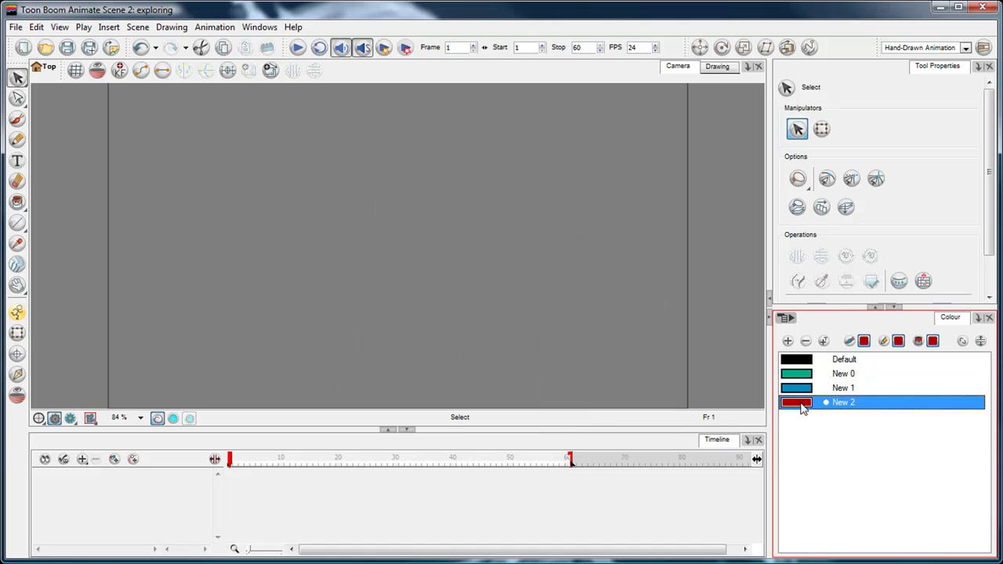
double_click(799, 402)
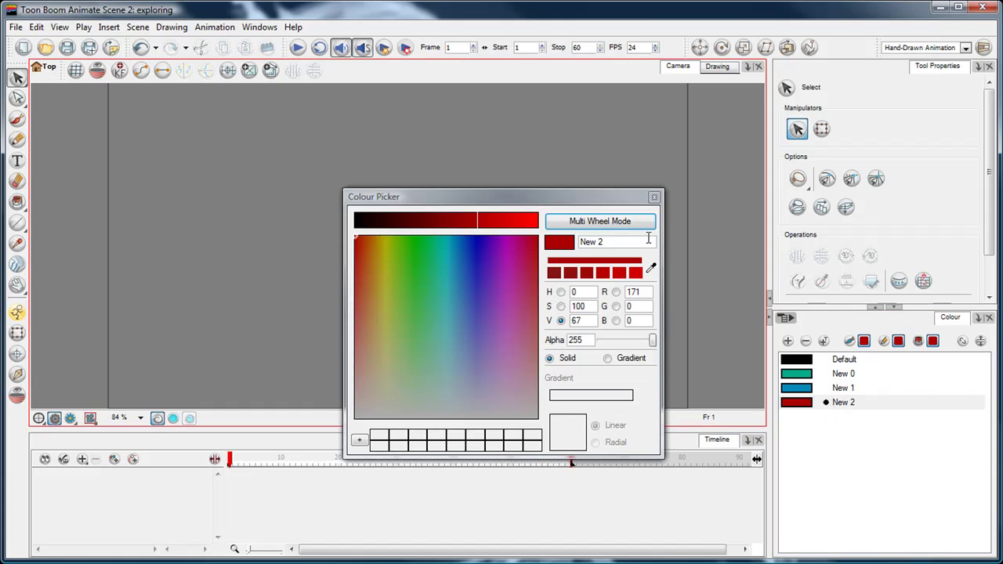
left_click(655, 198)
left_click(821, 434)
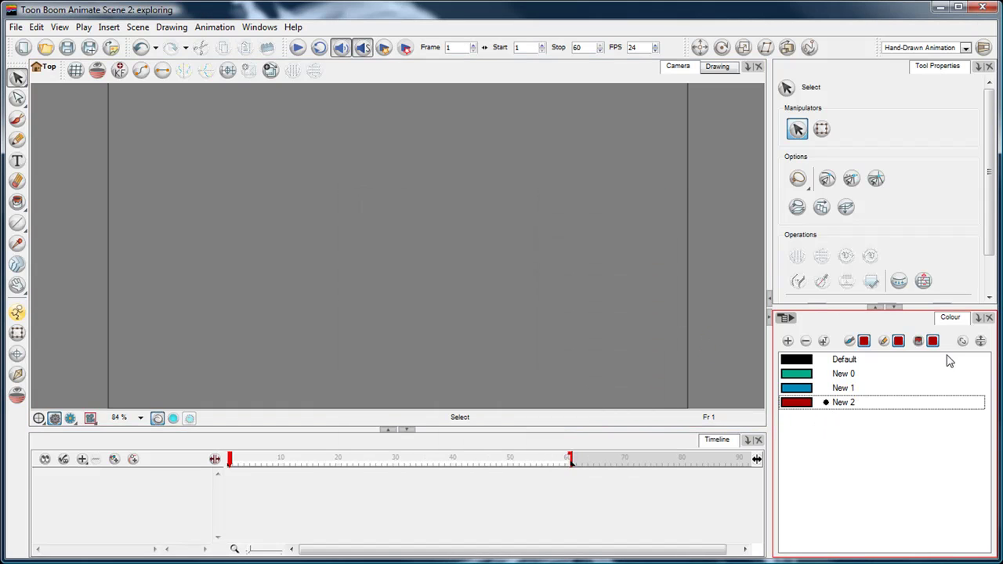
- Make the green New 0 colour current for painting
left_click(807, 377)
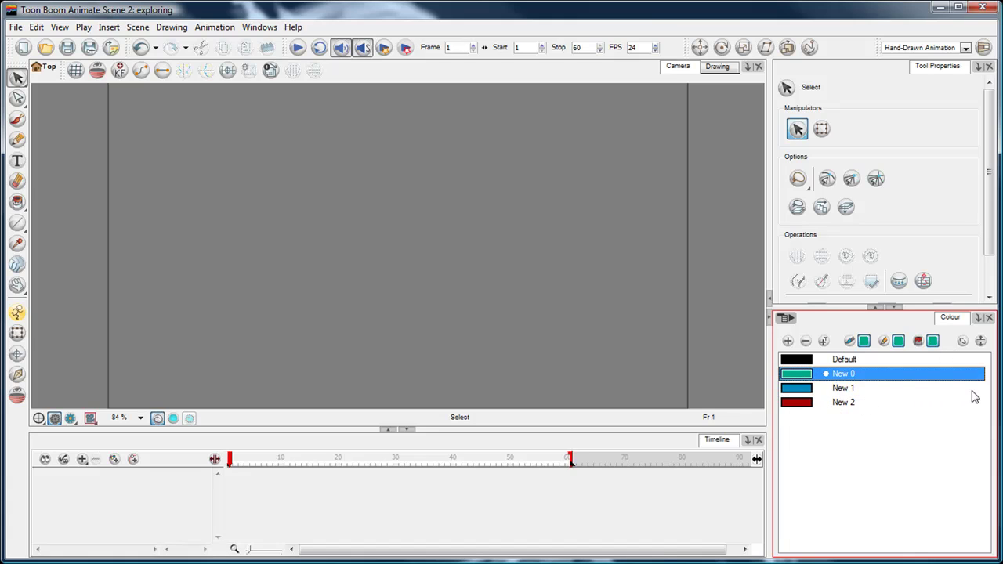
left_click(275, 392)
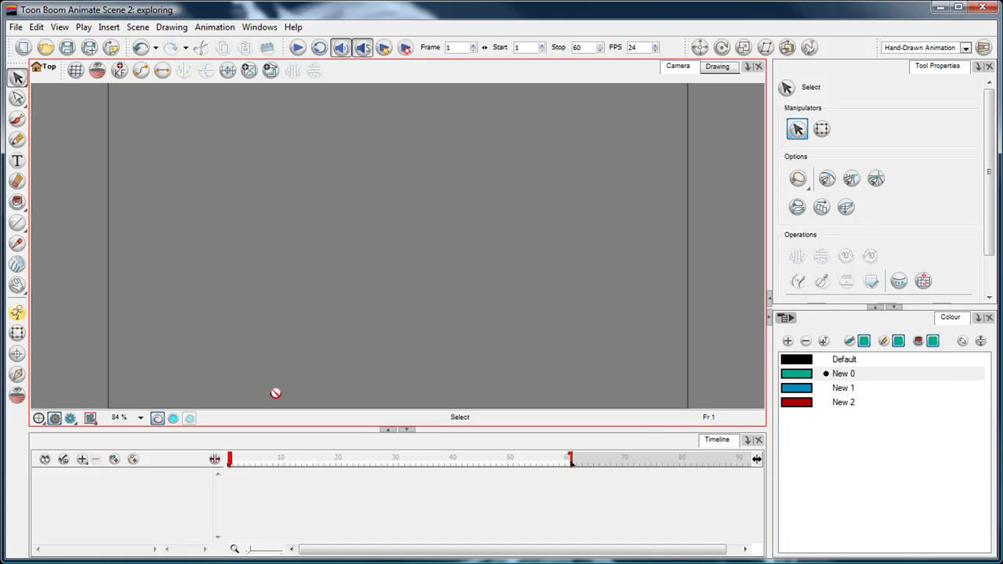
left_click(384, 437)
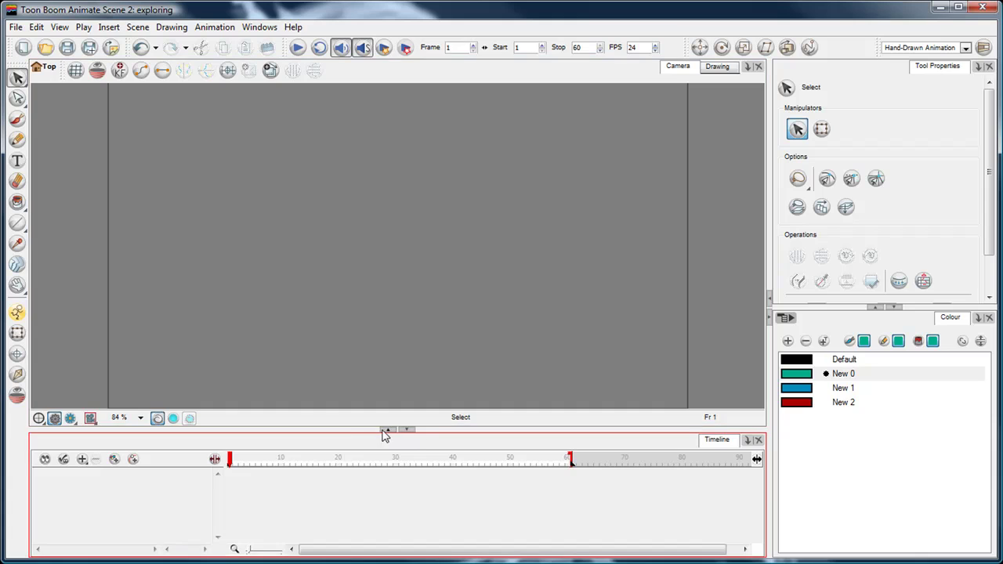
left_click(338, 426)
left_click(886, 376)
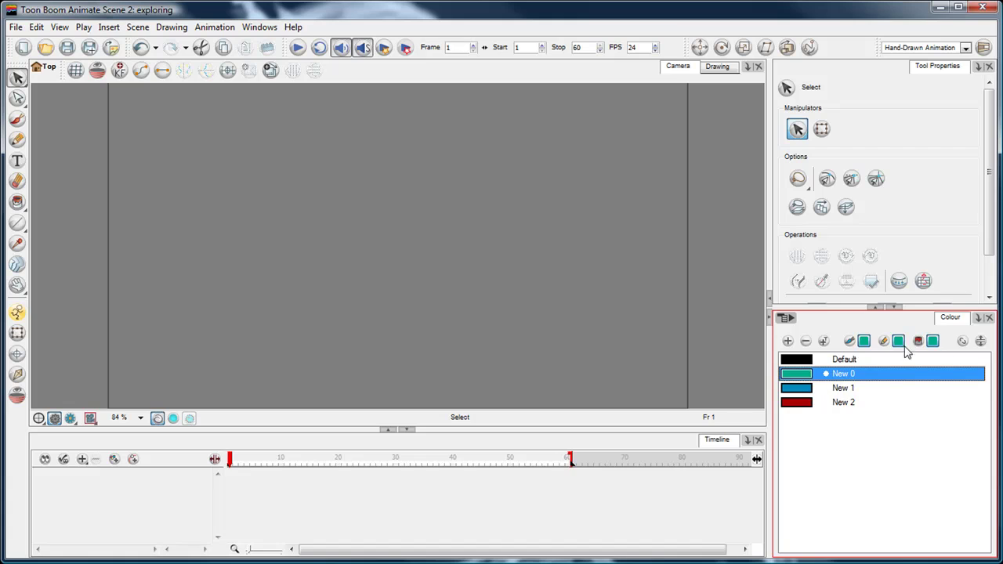
- Move the New palette above exploring in the palette list, then hide the list
left_click(981, 345)
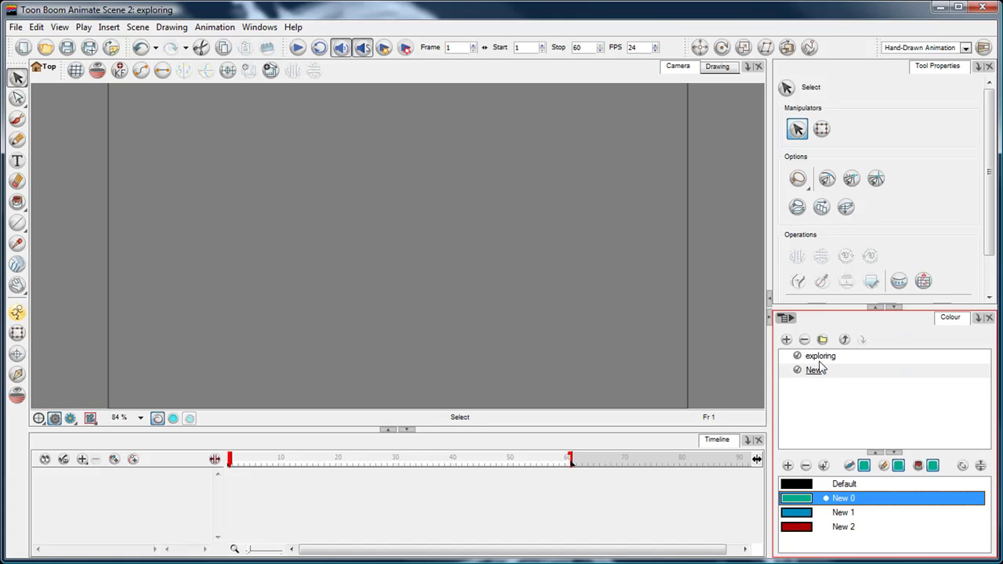
mouse_move(811, 362)
left_mouse_down()
mouse_move(250, 379)
mouse_move(519, 260)
mouse_move(752, 347)
mouse_move(593, 319)
mouse_move(599, 278)
mouse_move(801, 350)
left_mouse_up()
left_click(817, 359)
mouse_move(986, 494)
left_mouse_down()
mouse_move(991, 546)
mouse_move(989, 492)
left_mouse_up()
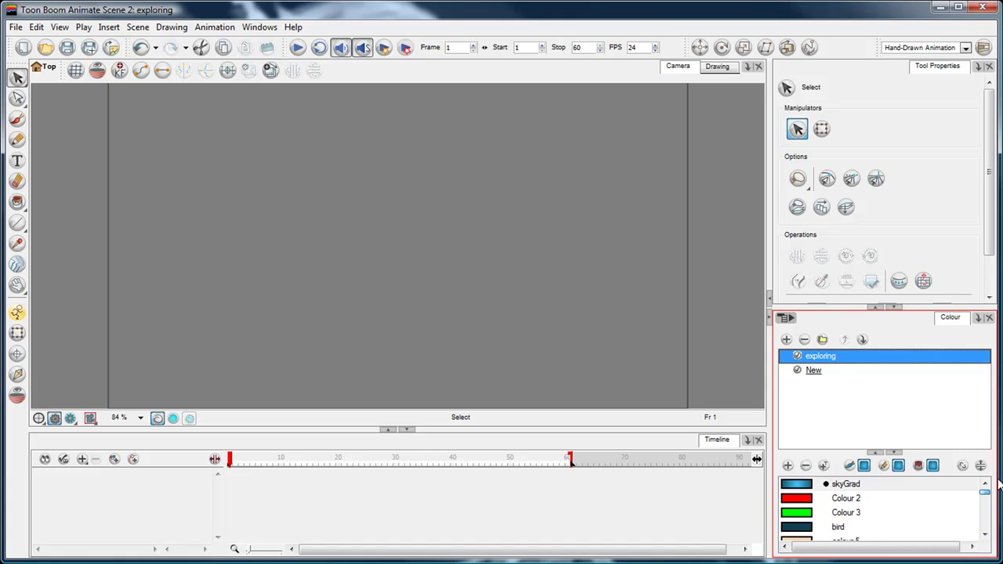
left_click(863, 341)
left_click(800, 359)
left_click(863, 339)
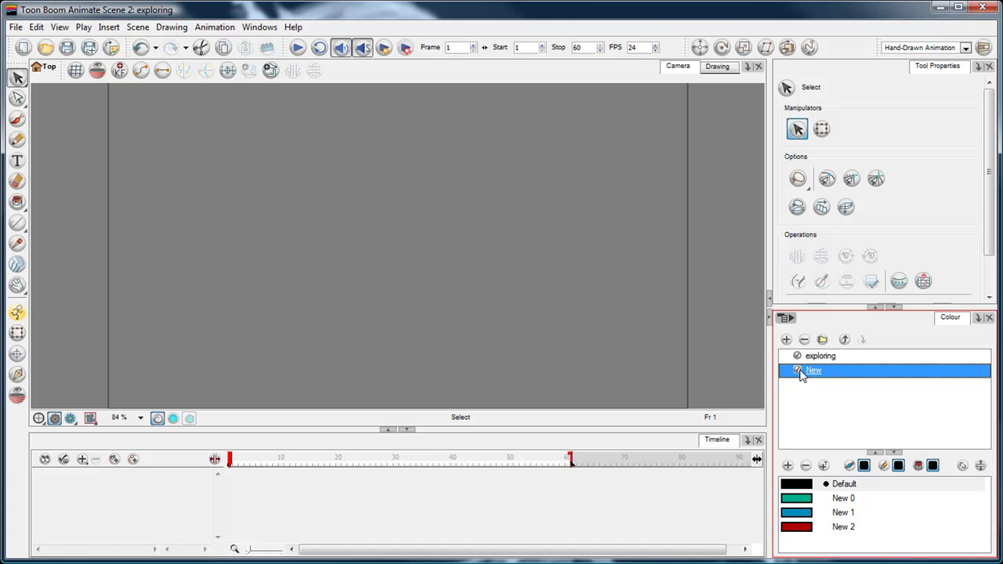
left_click(844, 341)
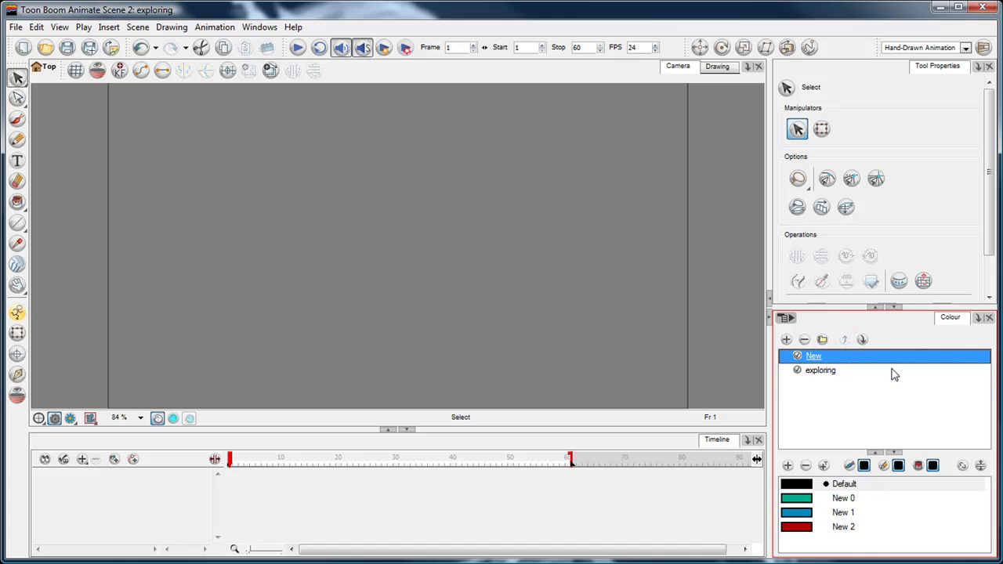
left_click(980, 466)
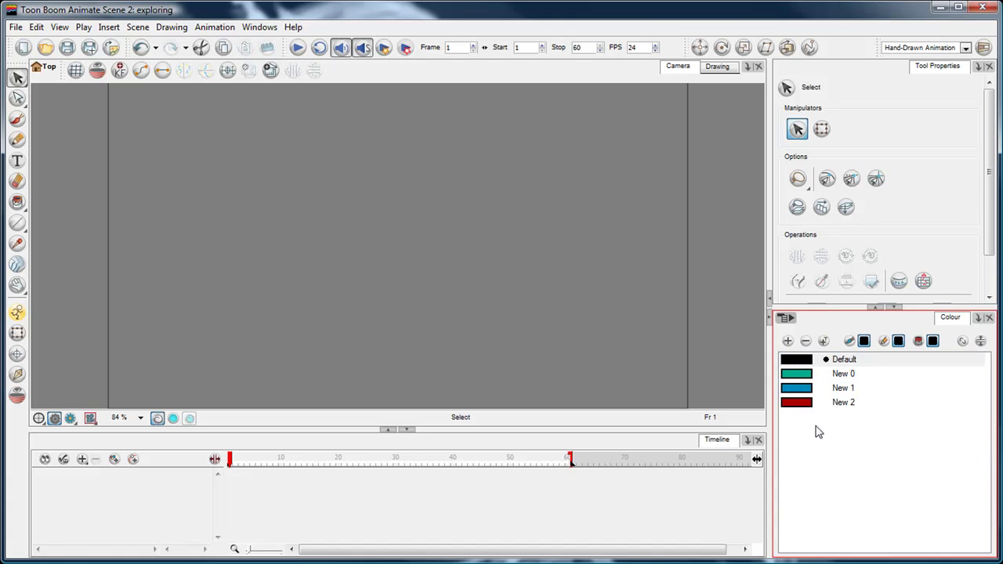
- With black Default and the Brush, enlarge the Camera view and zoom out to 66%
left_click(972, 357)
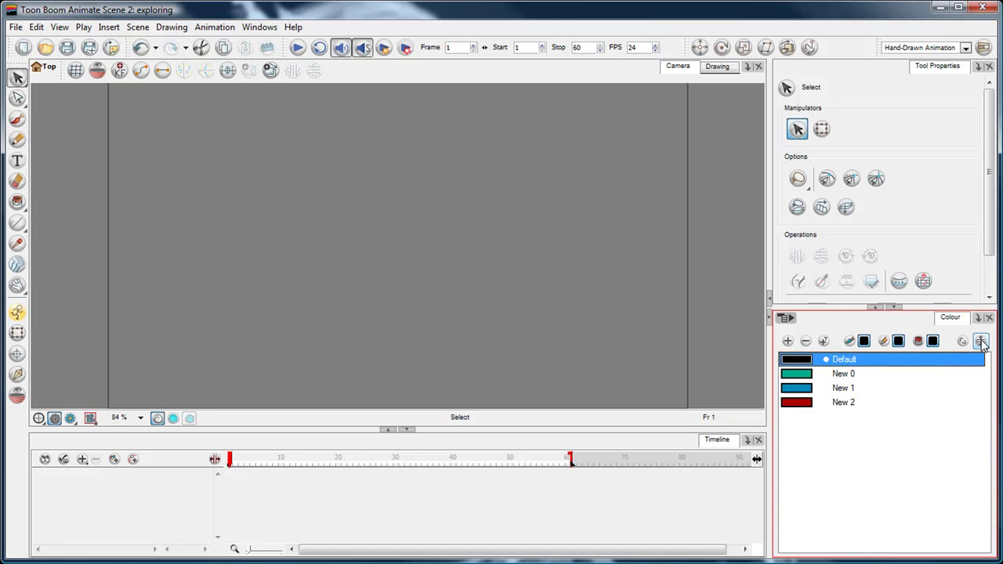
left_click(17, 119)
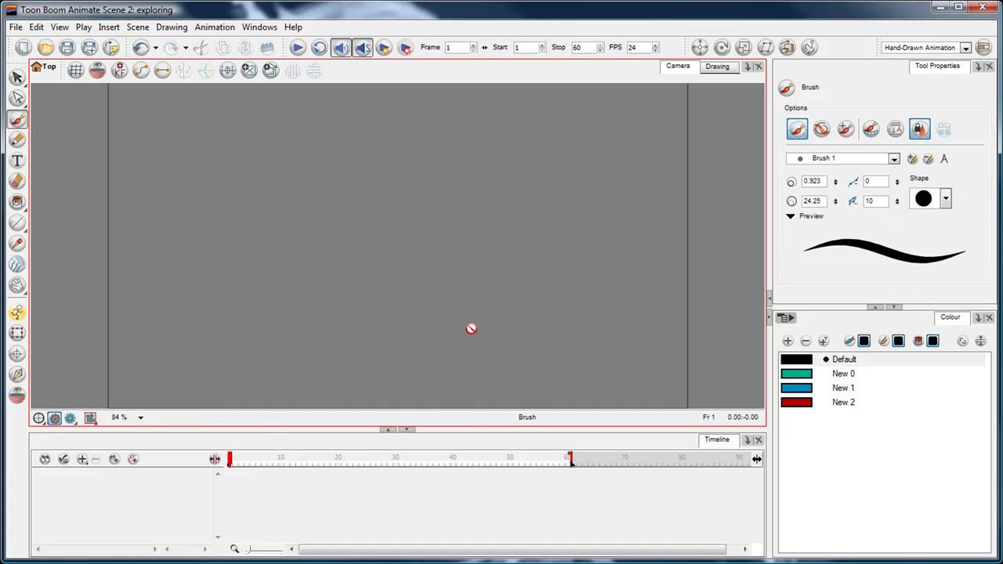
left_click_drag(261, 428, 262, 441)
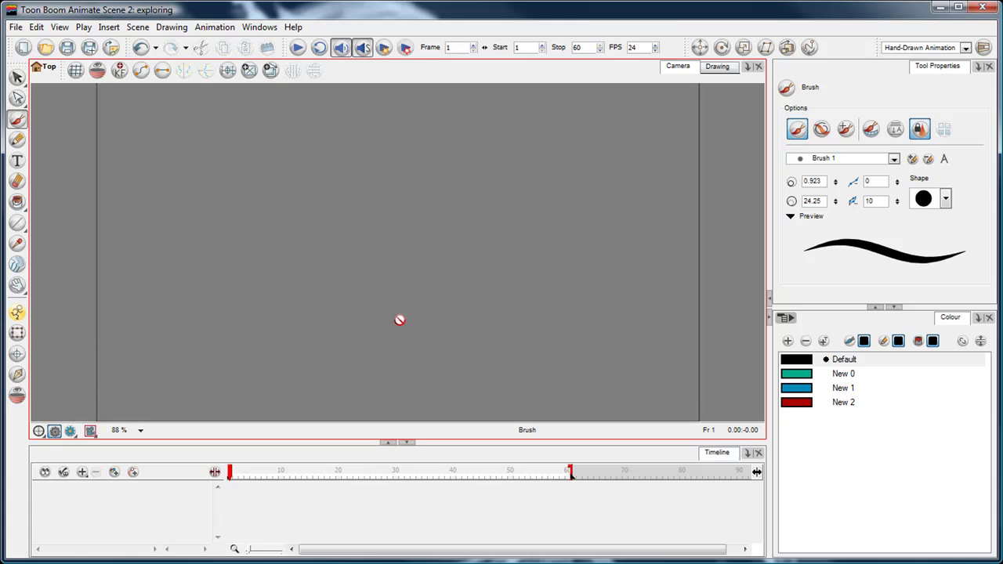
scroll(409, 243, "down", 2)
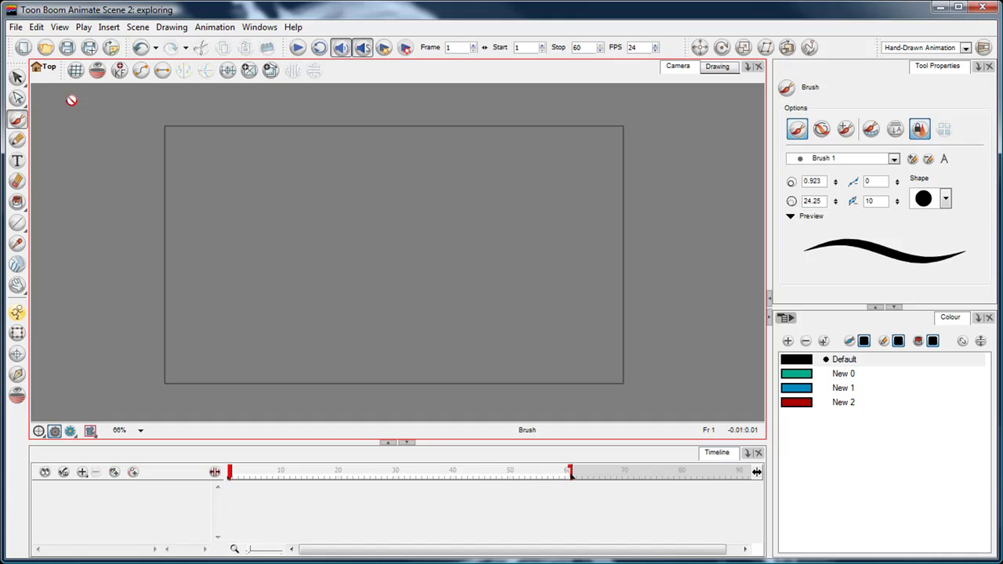
- Switch to the plain Select tool from its flyout
left_click(18, 77)
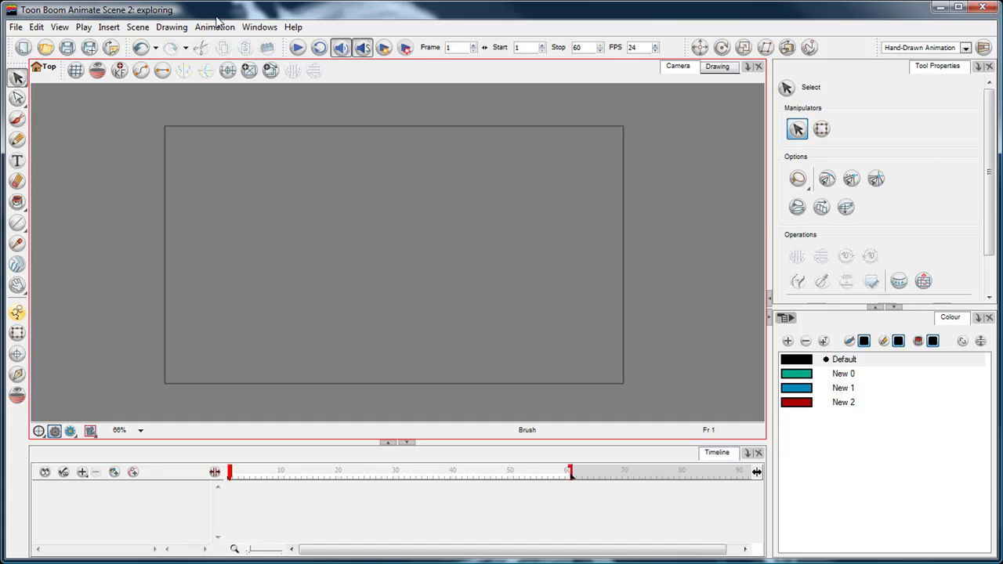
left_click(19, 80)
left_click(64, 81)
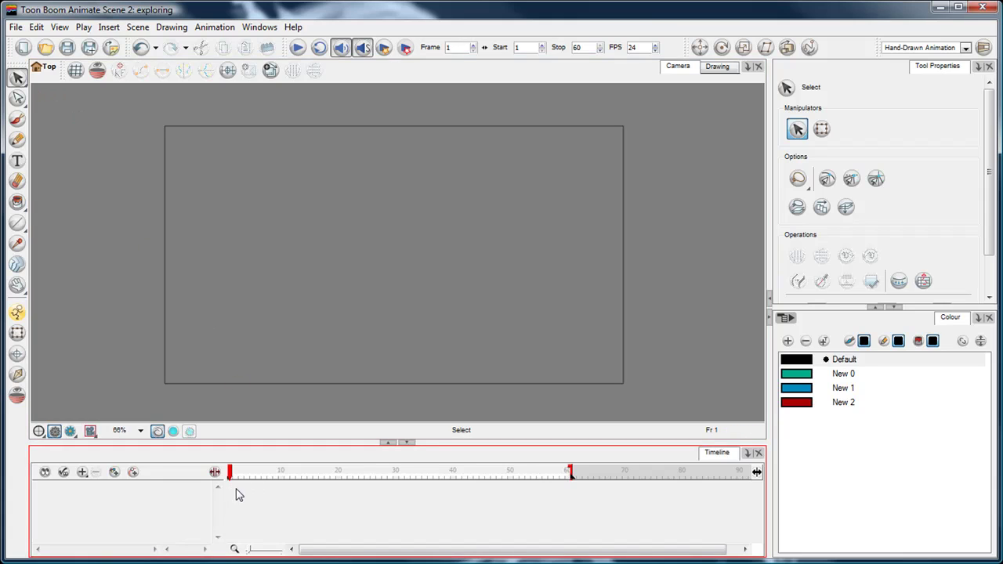
- Try lasso and rectangle selections on the empty canvas, undoing the first lasso
mouse_move(395, 162)
left_mouse_down()
mouse_move(291, 260)
mouse_move(411, 274)
mouse_move(440, 227)
mouse_move(436, 185)
mouse_move(389, 160)
left_mouse_up()
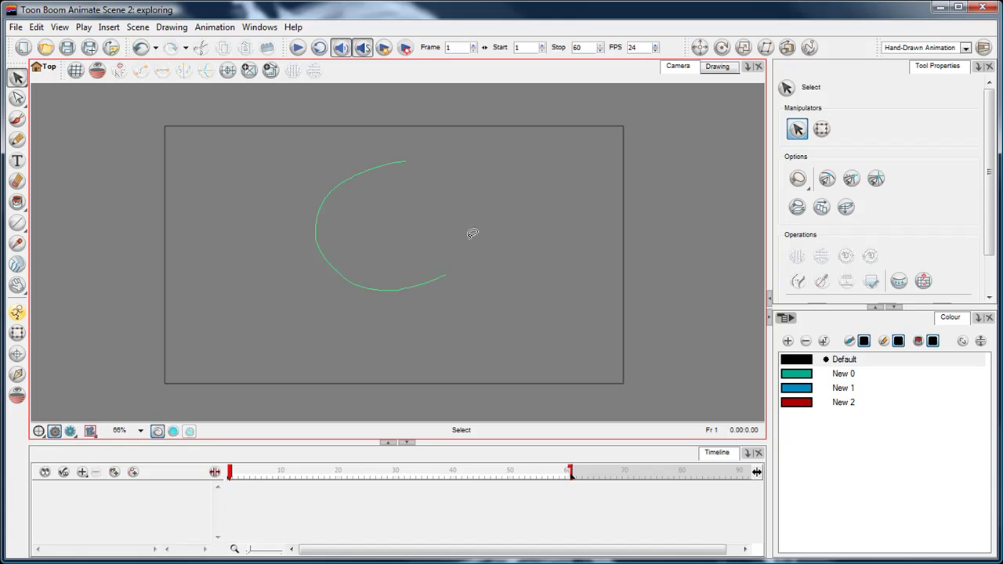
key("ctrl+z")
mouse_move(362, 161)
left_mouse_down()
mouse_move(319, 198)
mouse_move(417, 269)
mouse_move(442, 181)
mouse_move(388, 162)
mouse_move(350, 168)
mouse_move(311, 278)
mouse_move(520, 238)
mouse_move(583, 182)
mouse_move(461, 198)
mouse_move(353, 186)
left_mouse_up()
left_click_drag(228, 158, 533, 303)
left_click_drag(227, 155, 566, 342)
left_click(36, 26)
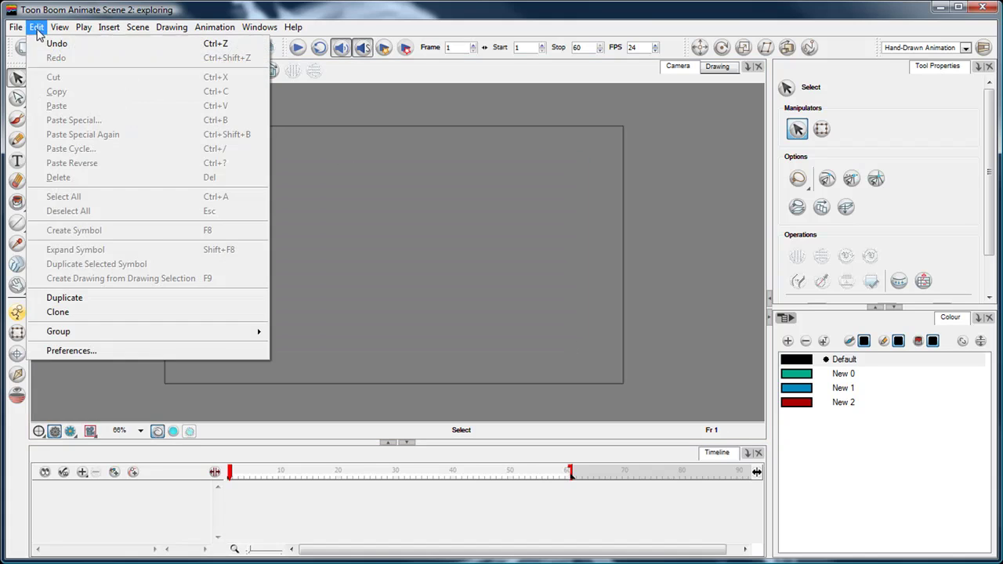
left_click(107, 348)
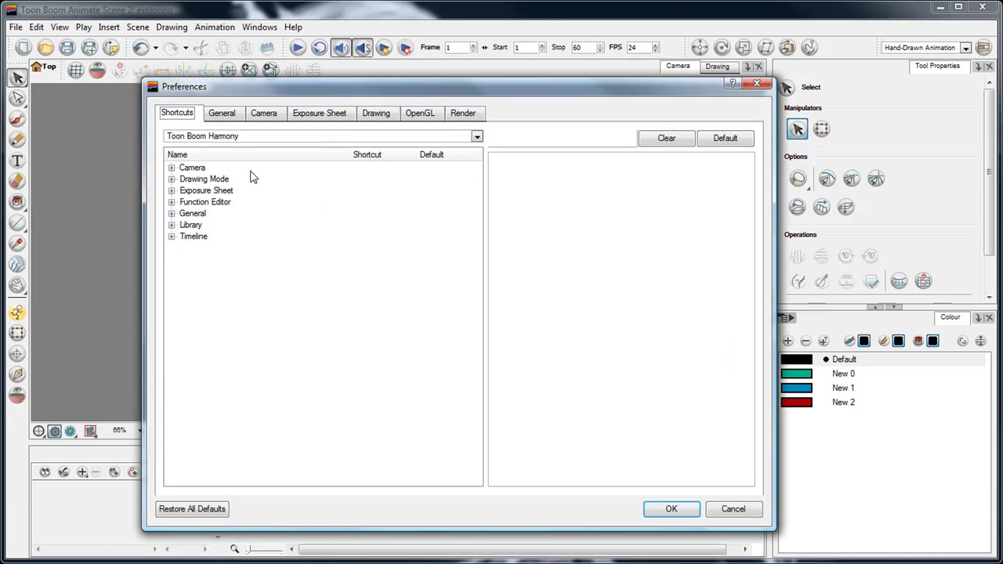
left_click(385, 115)
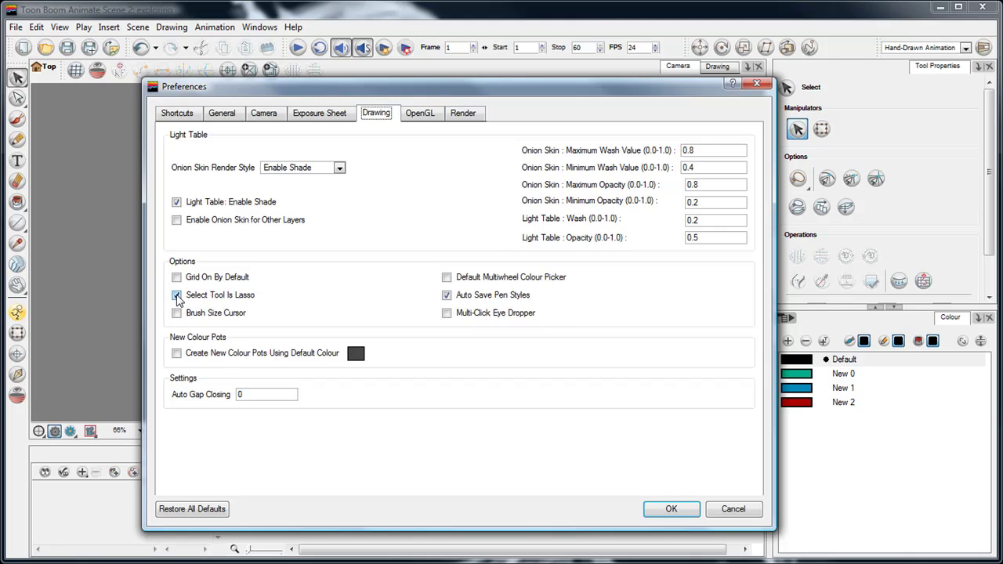
left_click(734, 510)
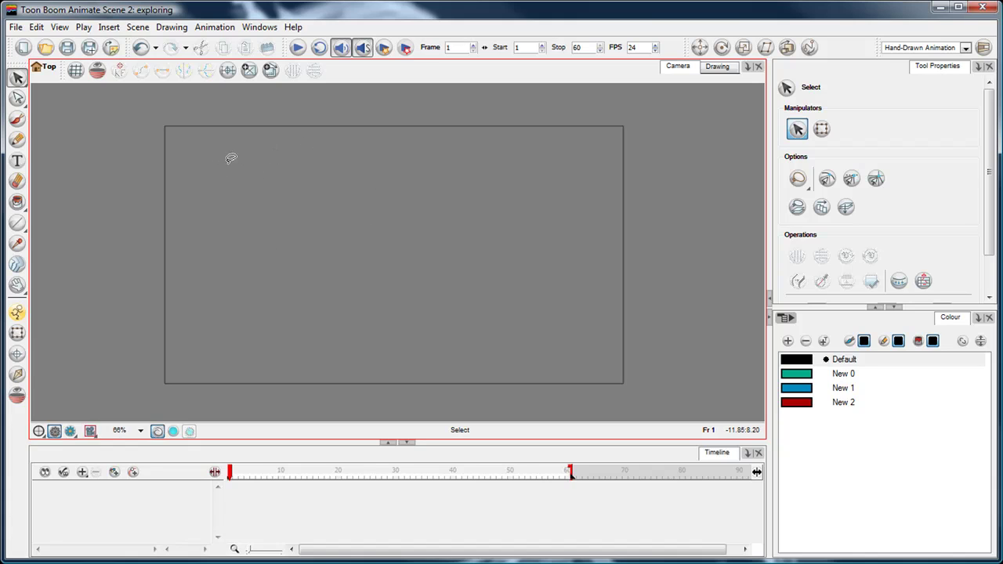
- Pick the Brush with black Default, add a drawing layer and select its first frame
left_click_drag(20, 84, 109, 102)
left_click(17, 119)
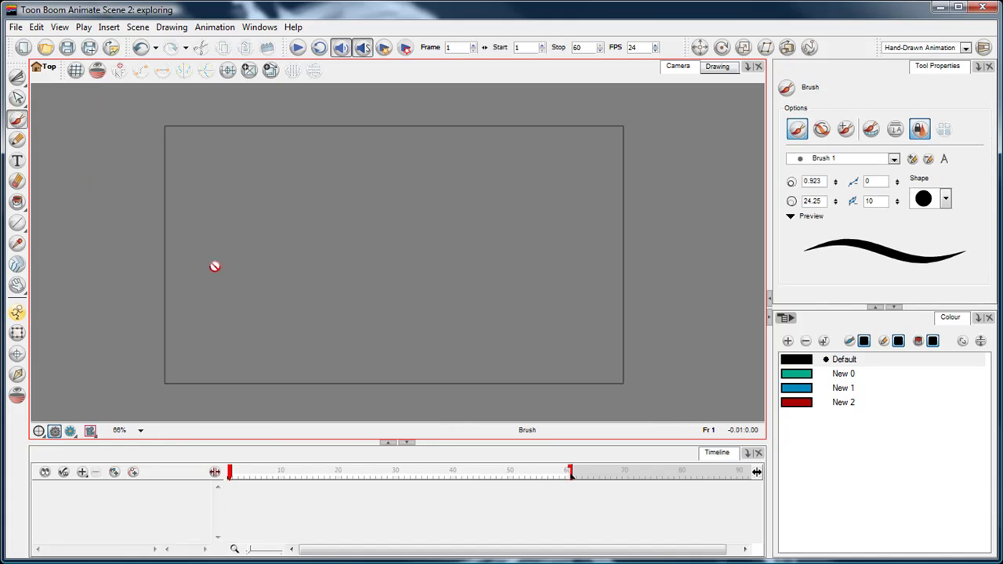
left_click(795, 360)
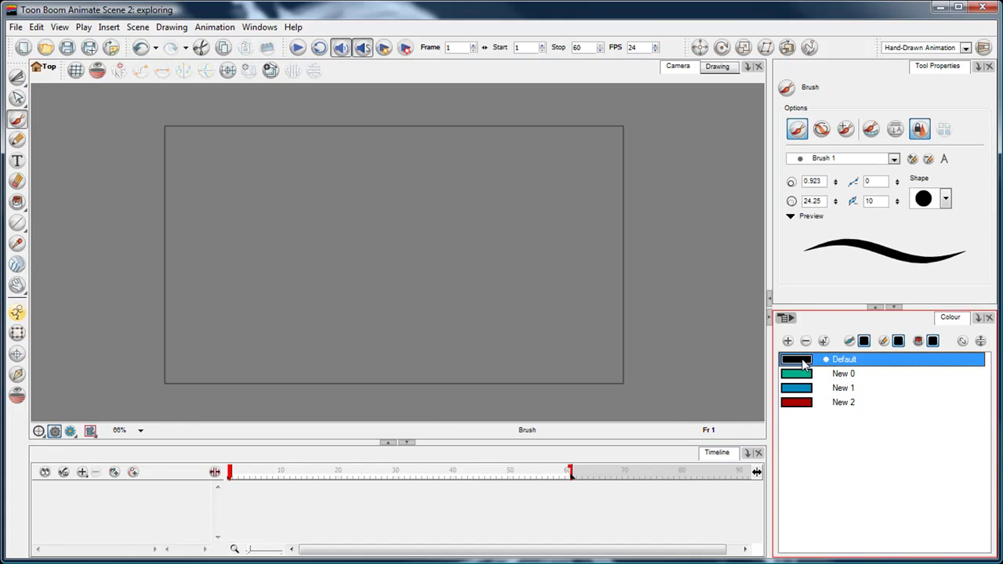
left_click(114, 473)
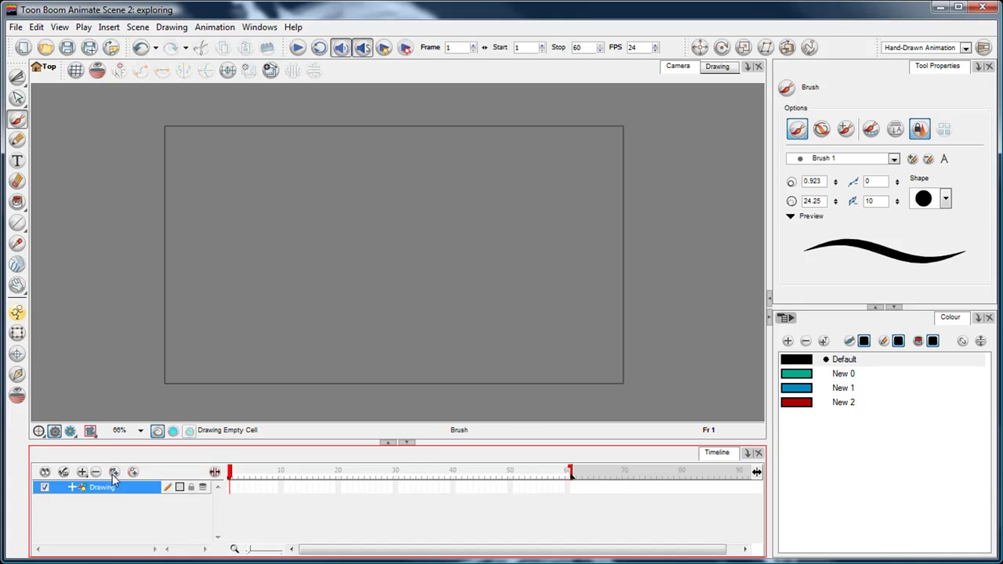
left_click(231, 488)
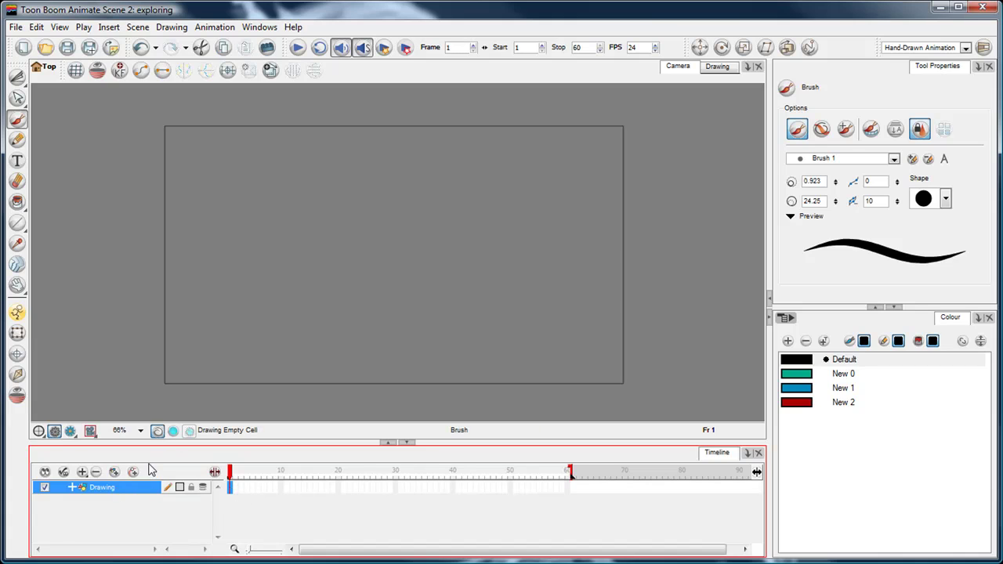
- Brush-draw the arm and open hand outline, closing it so it fills solid black
mouse_move(279, 212)
left_mouse_down()
mouse_move(363, 259)
mouse_move(473, 261)
left_mouse_up()
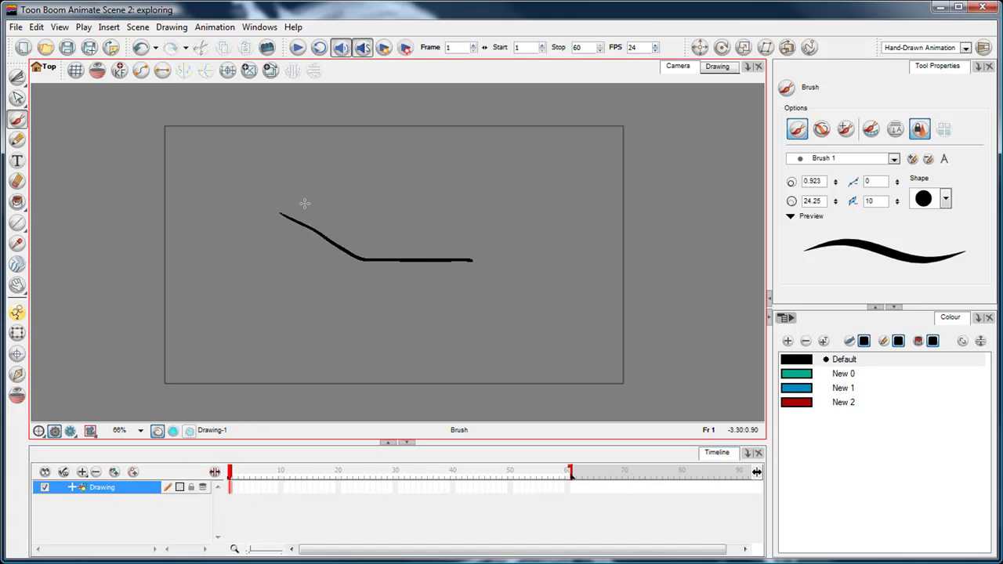
mouse_move(284, 212)
left_mouse_down()
mouse_move(301, 196)
mouse_move(366, 237)
mouse_move(473, 244)
mouse_move(506, 215)
mouse_move(496, 232)
mouse_move(543, 236)
mouse_move(520, 244)
mouse_move(547, 255)
mouse_move(519, 260)
mouse_move(540, 269)
mouse_move(516, 271)
mouse_move(532, 283)
mouse_move(471, 260)
left_mouse_up()
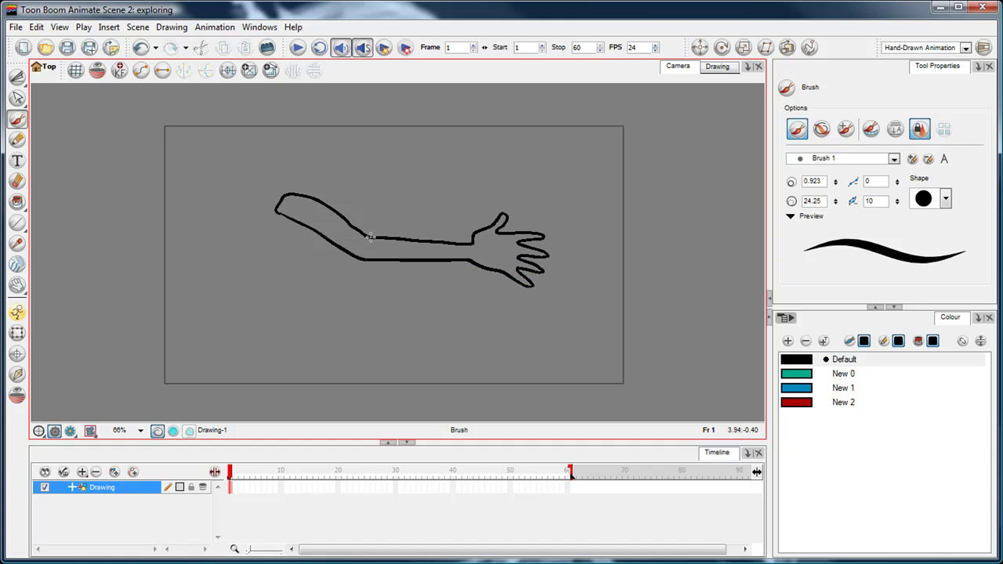
left_click(415, 244)
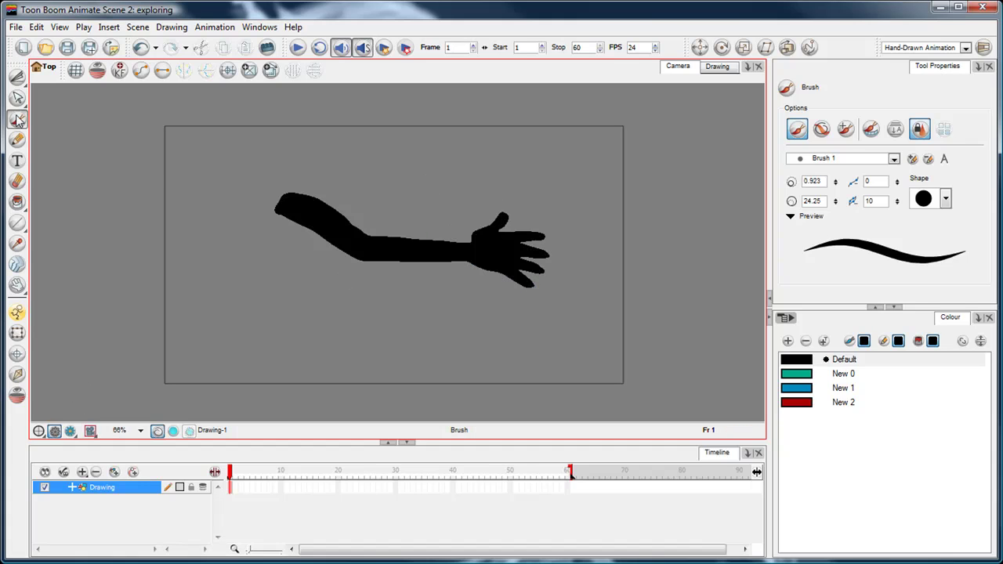
left_click_drag(17, 78, 64, 98)
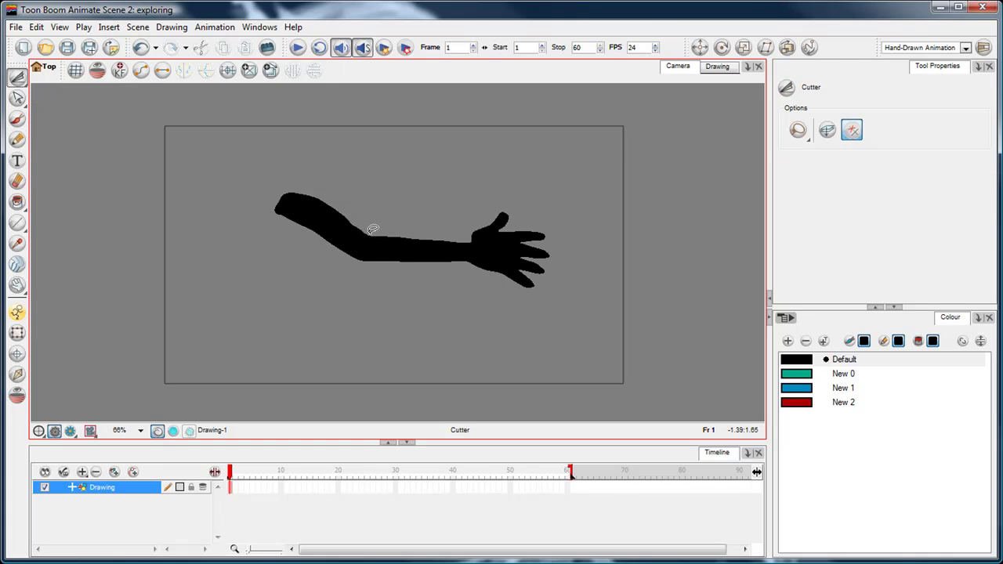
- Cut off the upper arm and forearm, drag the forearm down, and check each piece
mouse_move(373, 229)
left_mouse_down()
mouse_move(351, 268)
mouse_move(259, 206)
mouse_move(294, 168)
mouse_move(372, 209)
mouse_move(370, 227)
mouse_move(276, 229)
mouse_move(352, 276)
mouse_move(464, 274)
mouse_move(476, 243)
mouse_move(460, 228)
mouse_move(358, 237)
left_mouse_up()
left_click_drag(423, 251, 379, 312)
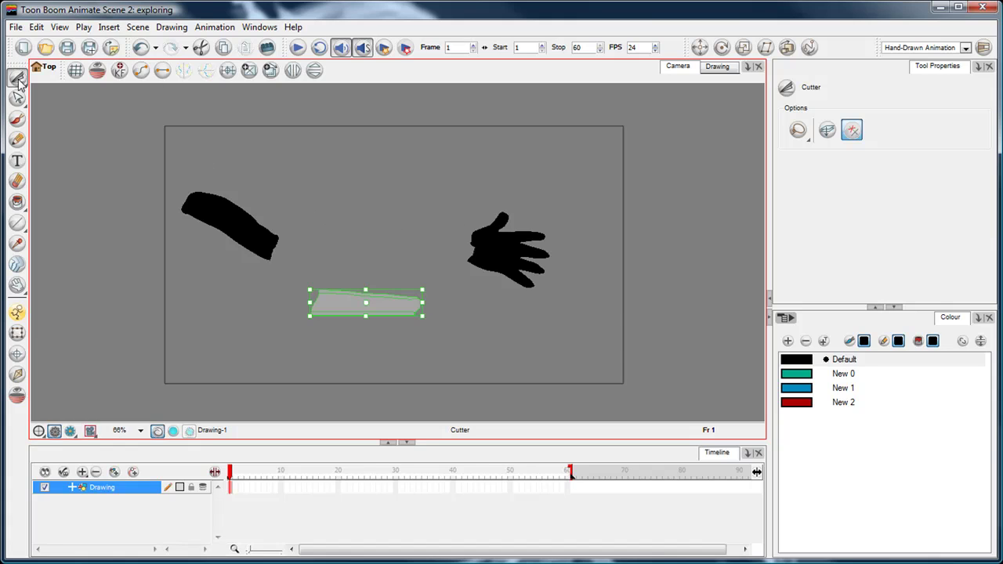
left_click_drag(17, 81, 62, 74)
left_click_drag(259, 174, 398, 244)
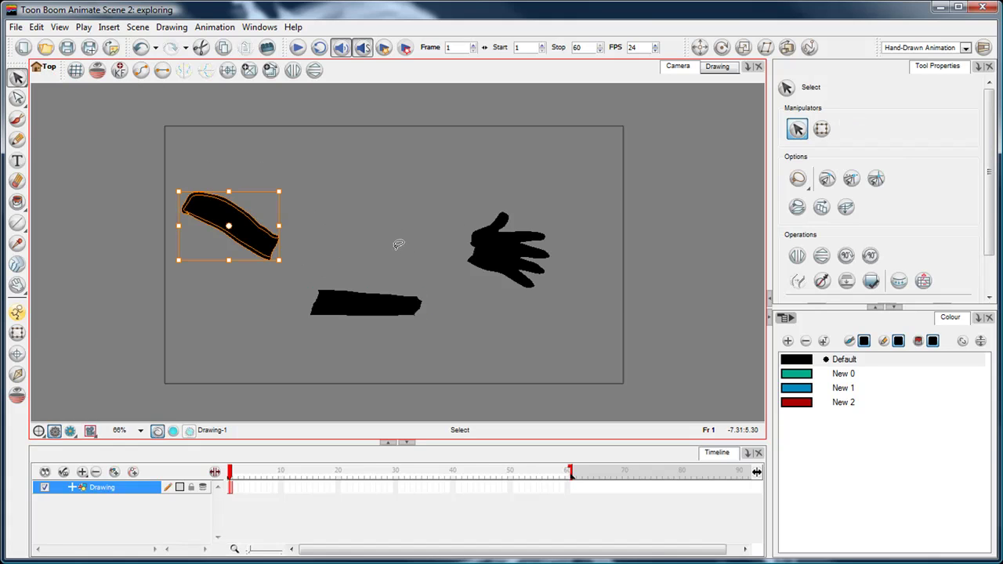
left_click(369, 304)
left_click(509, 251)
left_click(447, 177)
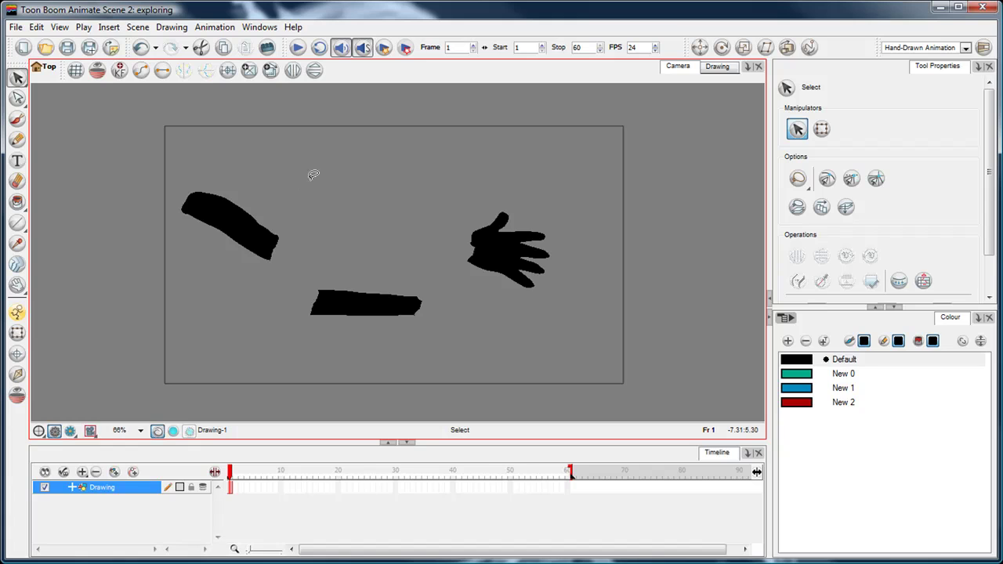
- Brush over the forearm's notched left end and the hand's ragged left edge
left_click(17, 119)
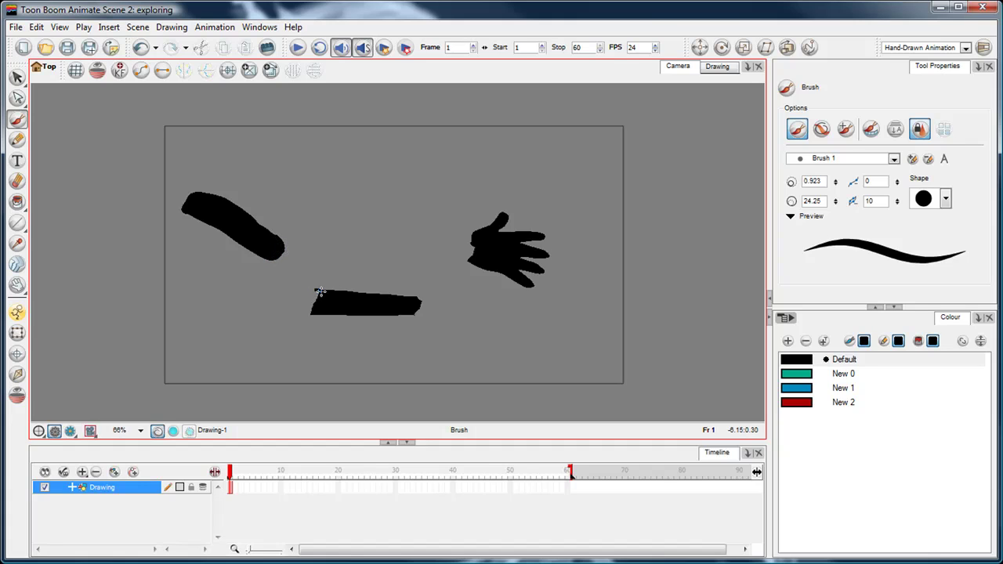
left_click_drag(323, 303, 314, 301)
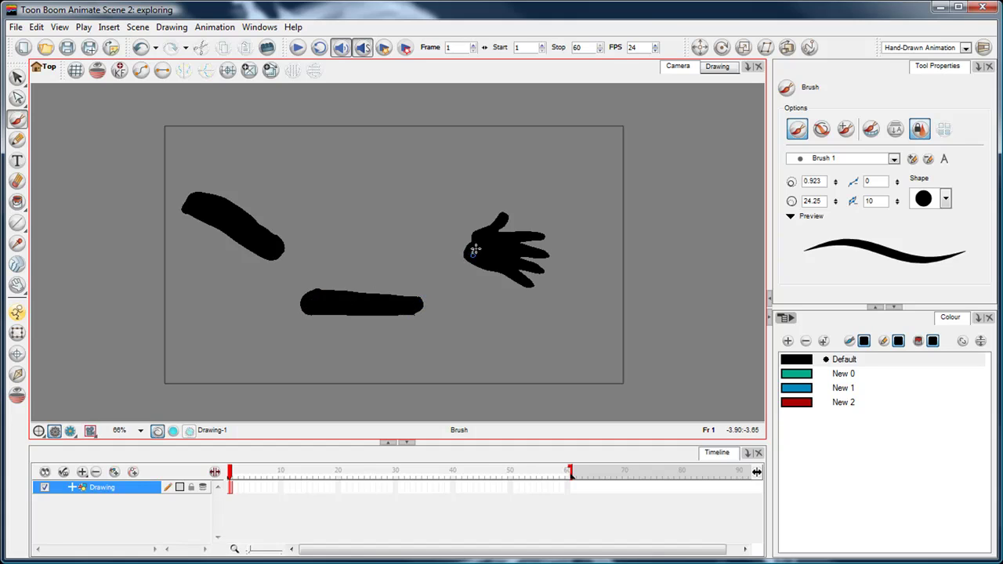
left_click_drag(475, 249, 469, 247)
- Marquee-select all three arm pieces and delete them
left_click(18, 77)
mouse_move(418, 206)
left_mouse_down()
mouse_move(209, 174)
mouse_move(200, 281)
left_mouse_up()
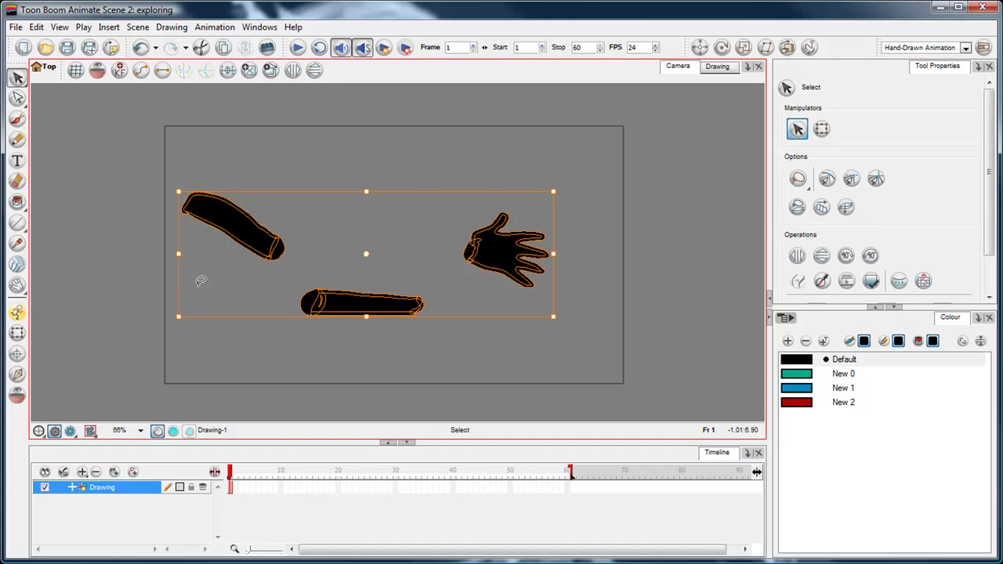
key("Delete")
left_click_drag(17, 76, 23, 100)
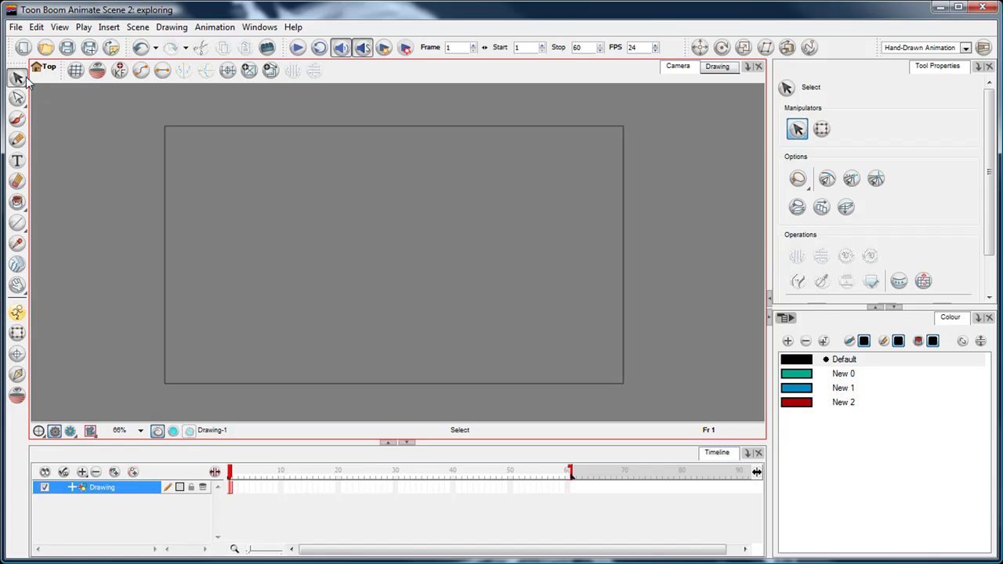
- Brush a curved stroke, then drag its contour points into a wide black hump
left_click(17, 118)
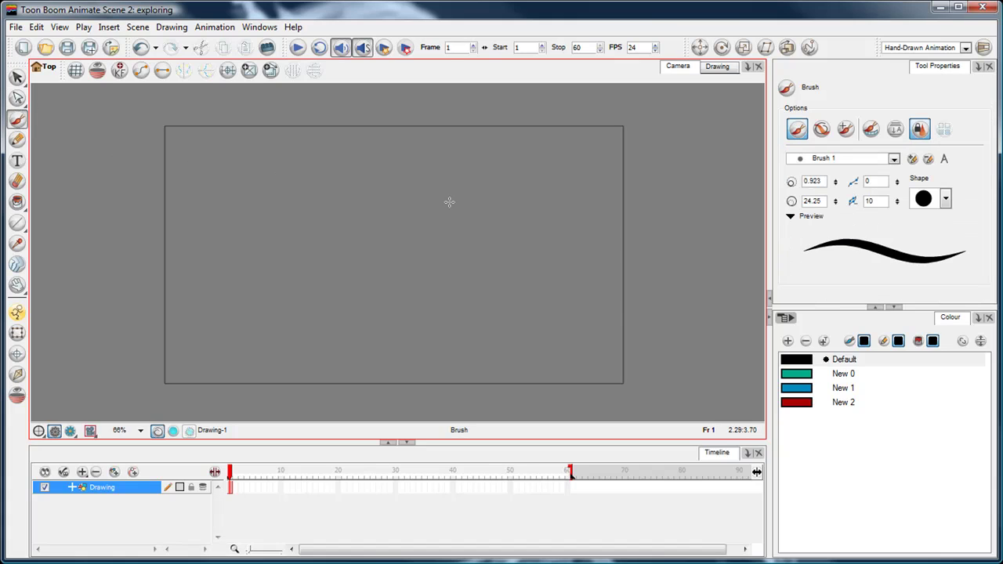
mouse_move(470, 206)
left_mouse_down()
mouse_move(342, 262)
mouse_move(264, 278)
left_mouse_up()
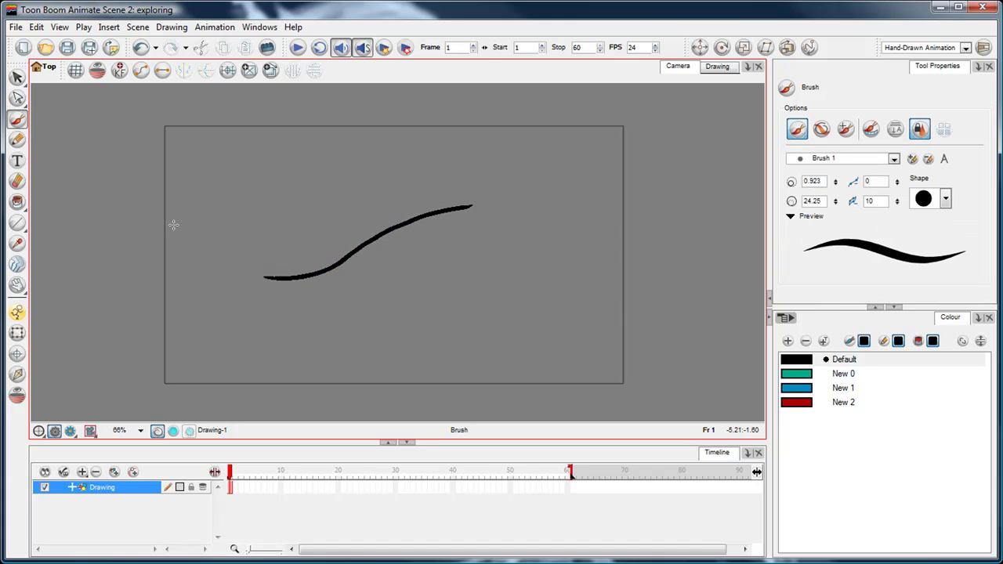
left_click(17, 98)
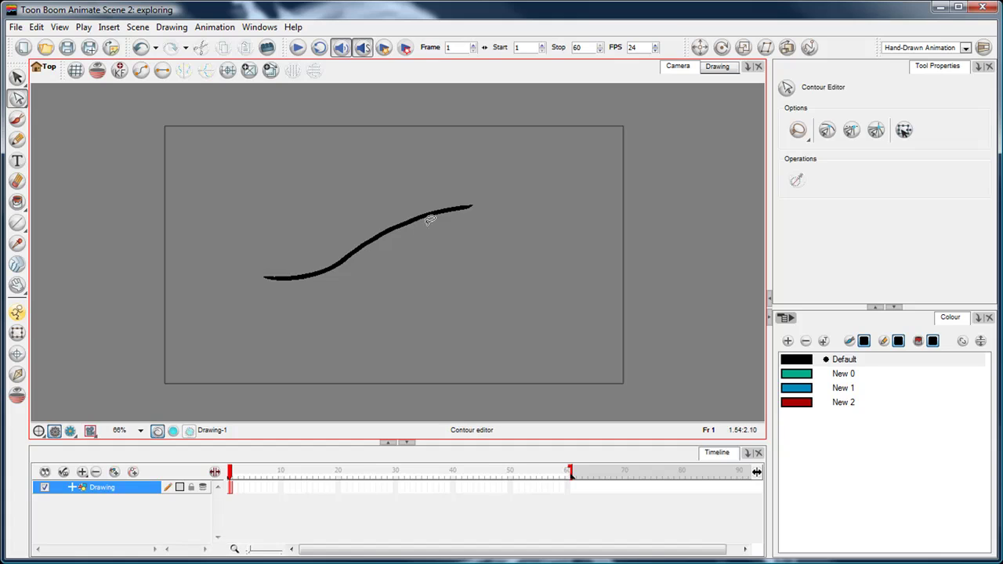
left_click(373, 246)
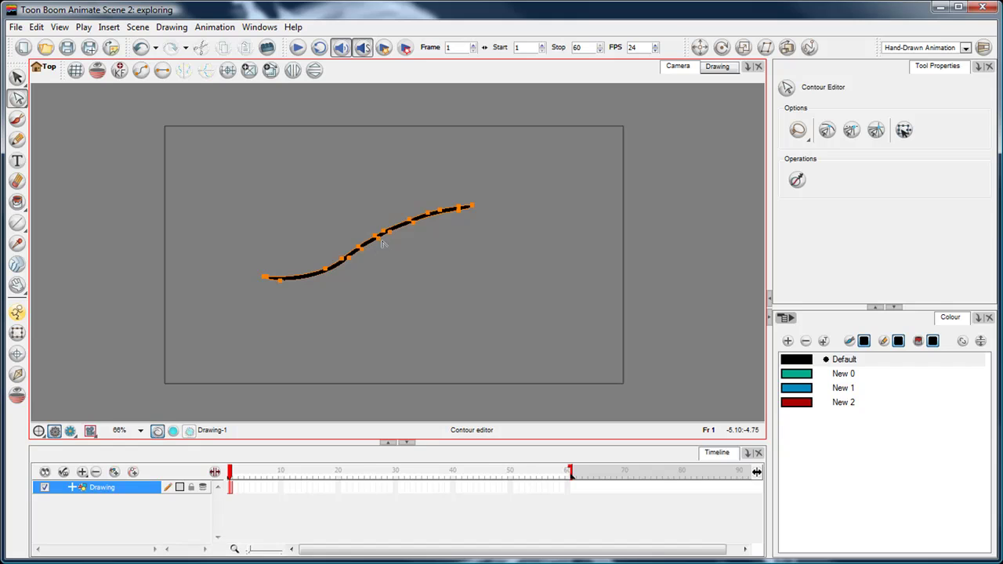
mouse_move(385, 233)
left_mouse_down()
mouse_move(377, 211)
mouse_move(365, 251)
mouse_move(347, 256)
left_mouse_up()
mouse_move(394, 229)
left_mouse_down()
mouse_move(400, 244)
mouse_move(388, 237)
mouse_move(385, 251)
mouse_move(353, 260)
mouse_move(360, 267)
left_mouse_up()
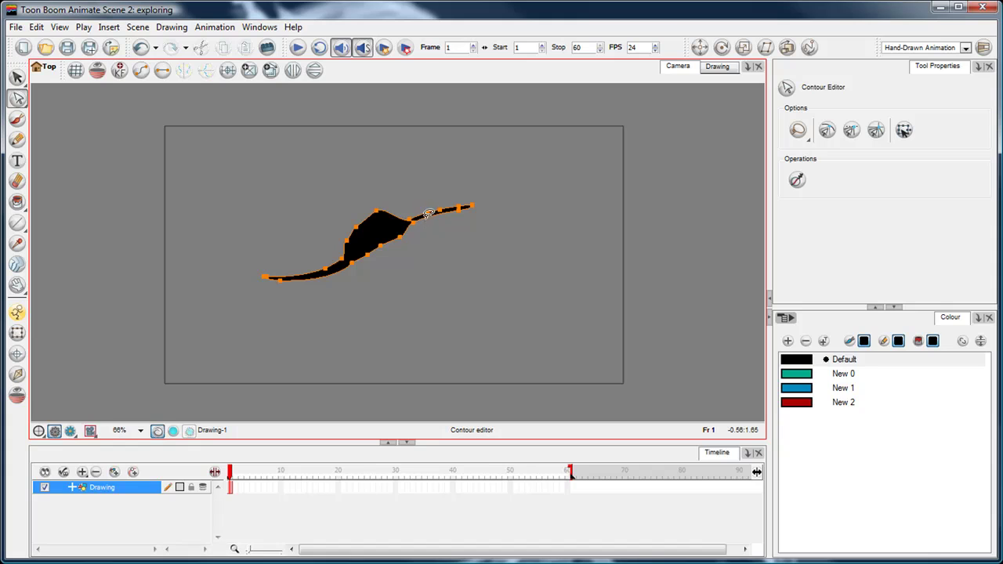
mouse_move(415, 225)
left_mouse_down()
mouse_move(436, 219)
mouse_move(414, 224)
mouse_move(417, 212)
left_mouse_up()
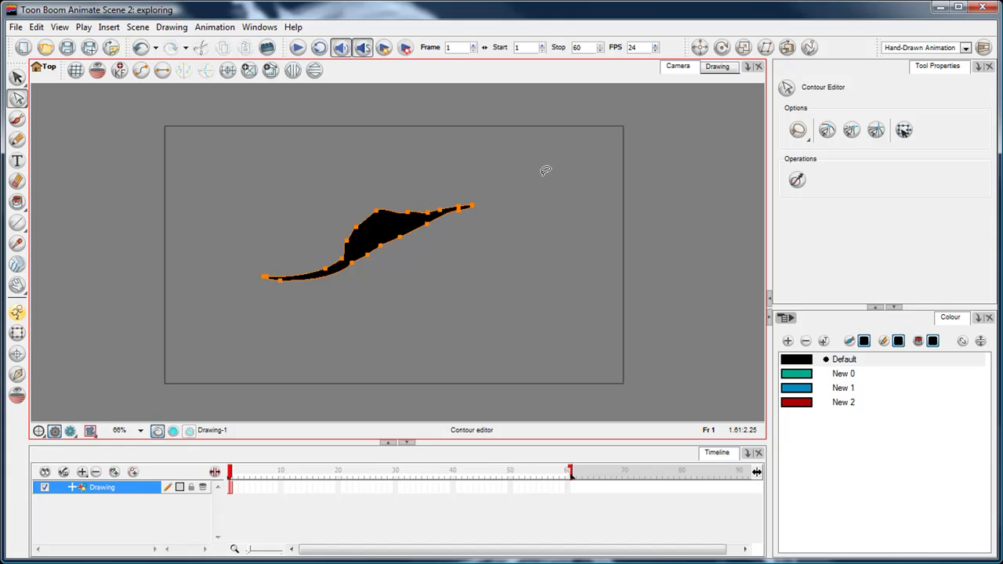
- Adjust the hump's top point handles, stretching the top into a tall spike
left_click(370, 207)
left_click(384, 206)
mouse_move(378, 209)
left_mouse_down()
mouse_move(369, 219)
mouse_move(382, 222)
mouse_move(384, 205)
left_mouse_up()
left_click_drag(386, 193, 404, 163)
- Reshape the left contour, lower the spike into a rounded bump, and choose the Default colour
left_click_drag(350, 202, 369, 217)
mouse_move(405, 163)
left_mouse_down()
mouse_move(392, 202)
mouse_move(406, 202)
mouse_move(385, 165)
left_mouse_up()
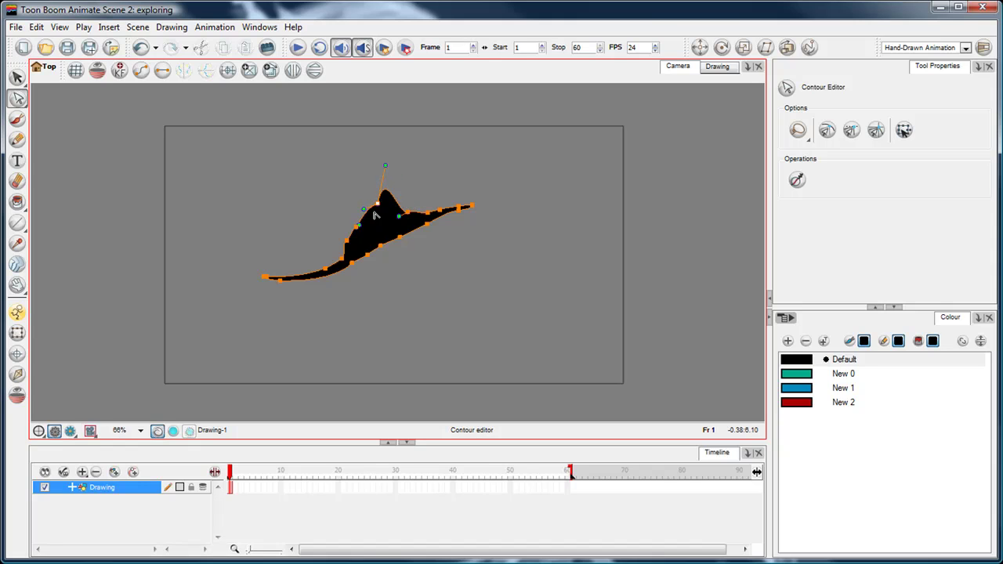
left_click_drag(365, 213, 395, 195)
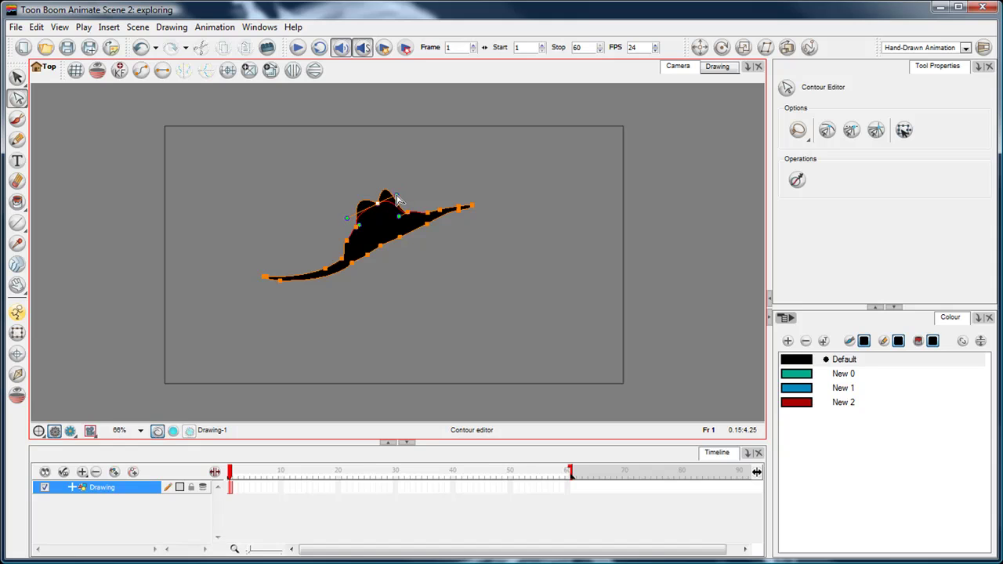
left_click(350, 225)
left_click(957, 553)
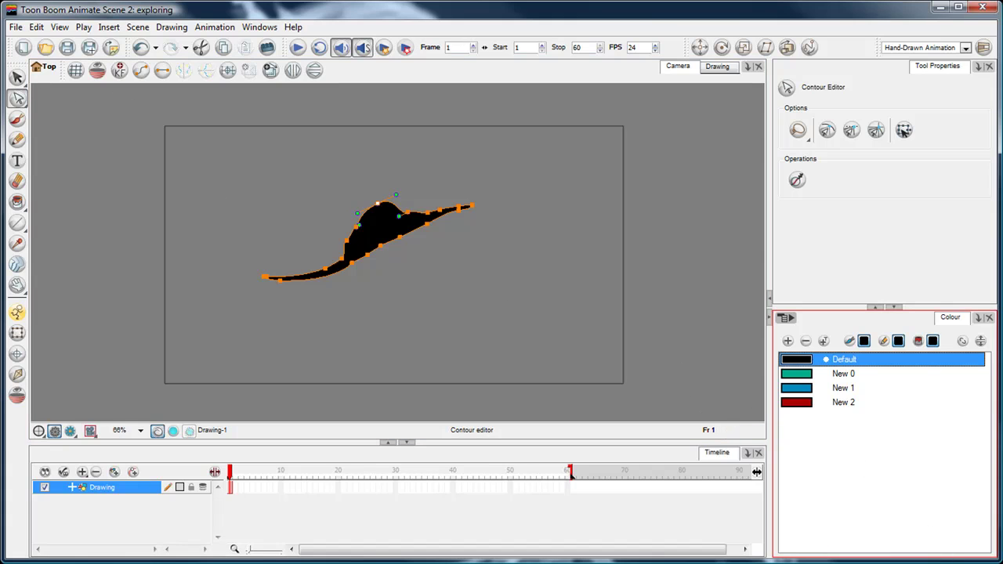